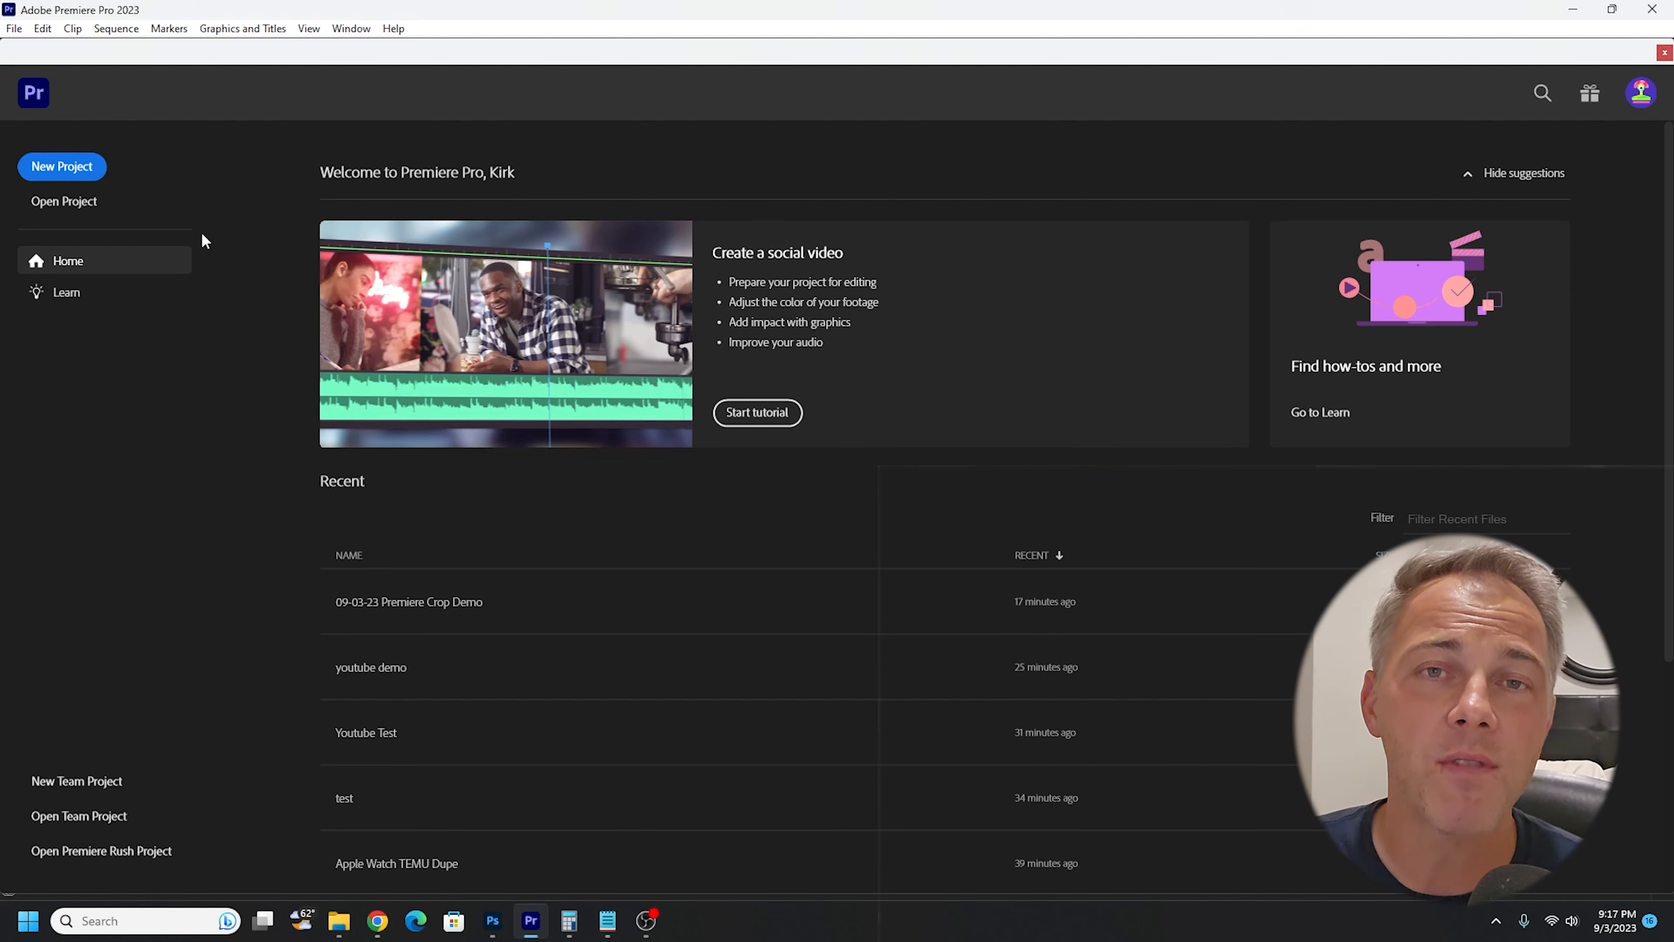
# - Create a new project named "youtube demo test" and use the Editing workspace
pyautogui.click(49, 172)
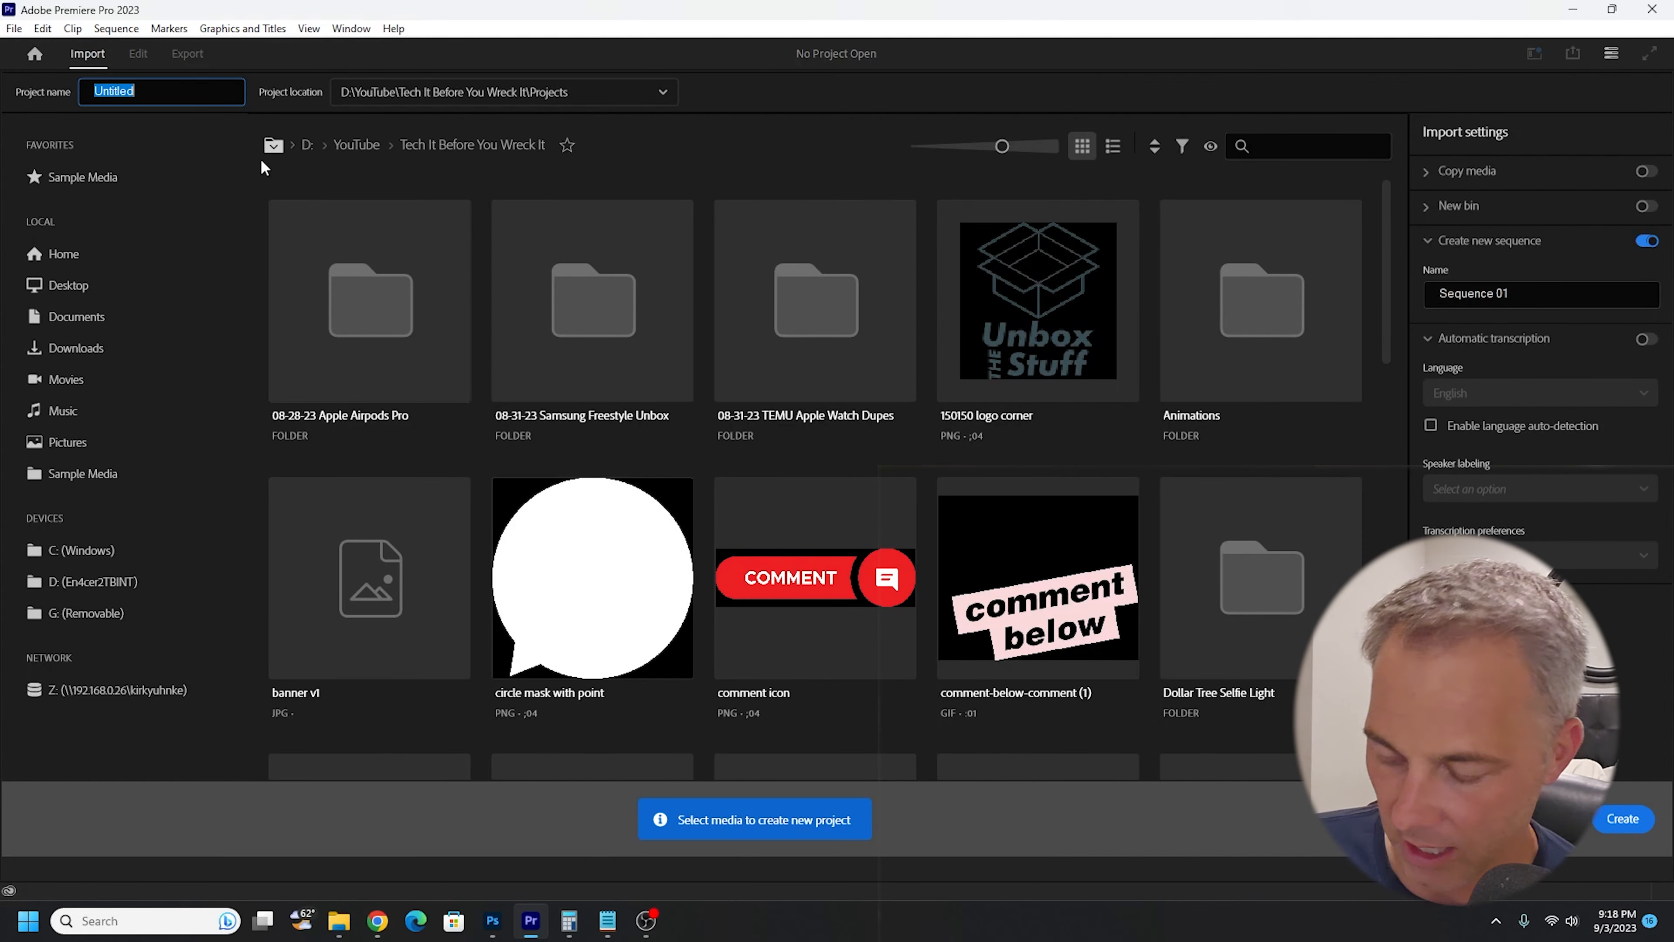
pyautogui.write('youtube demo test')
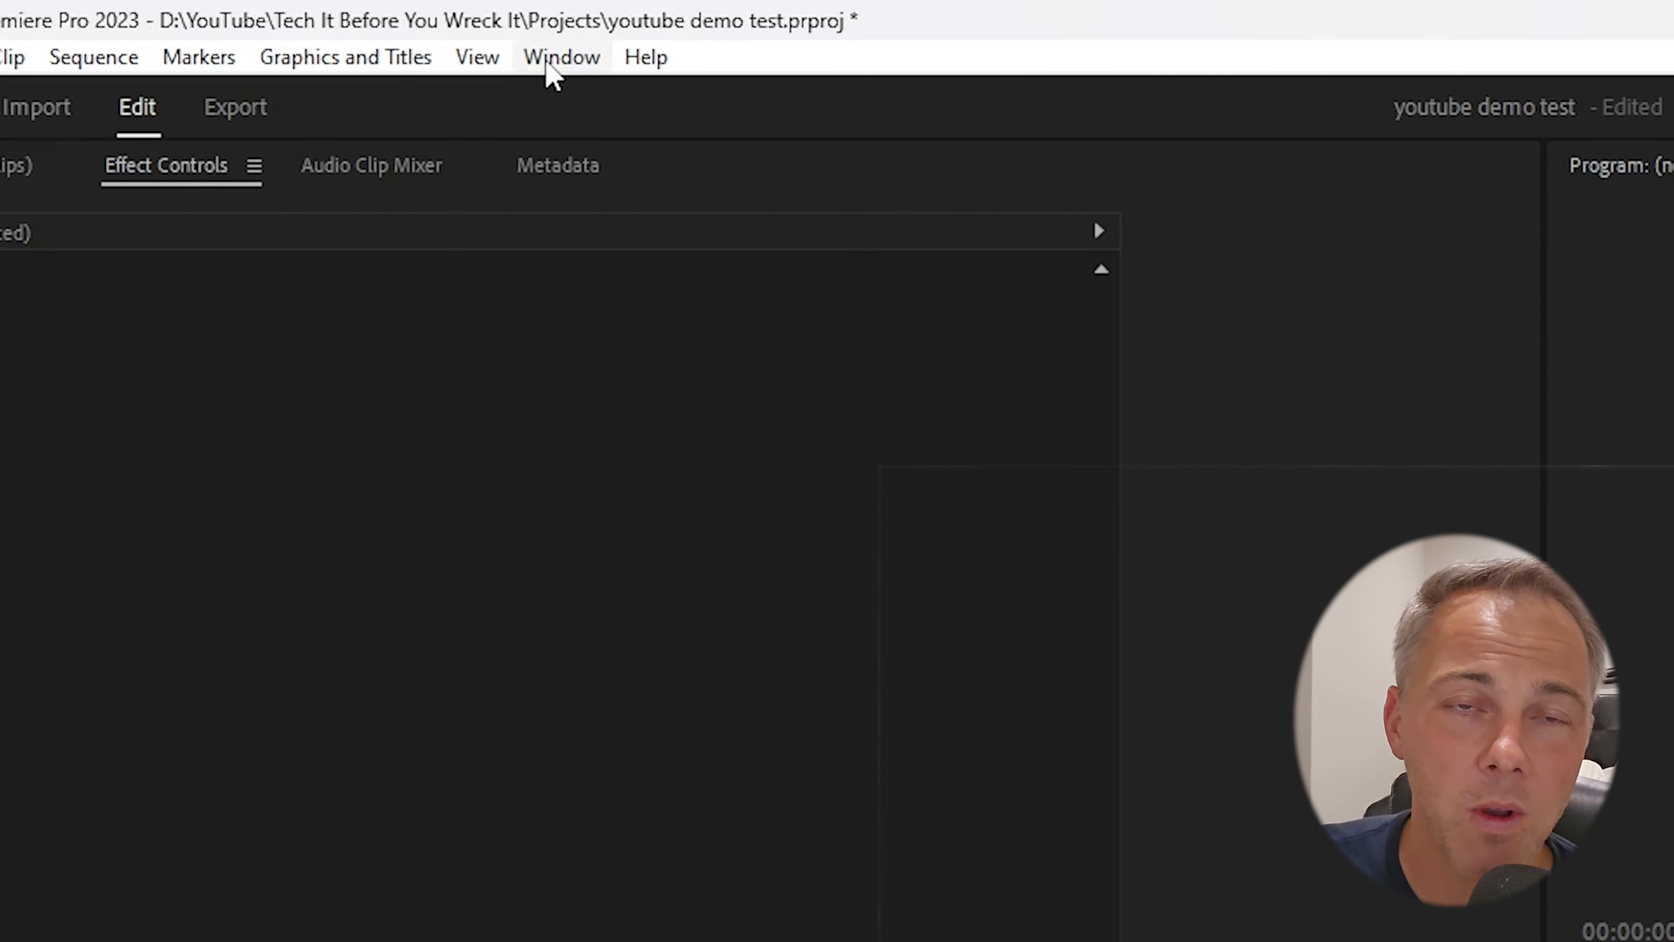
pyautogui.click(548, 59)
pyautogui.moveTo(886, 96)
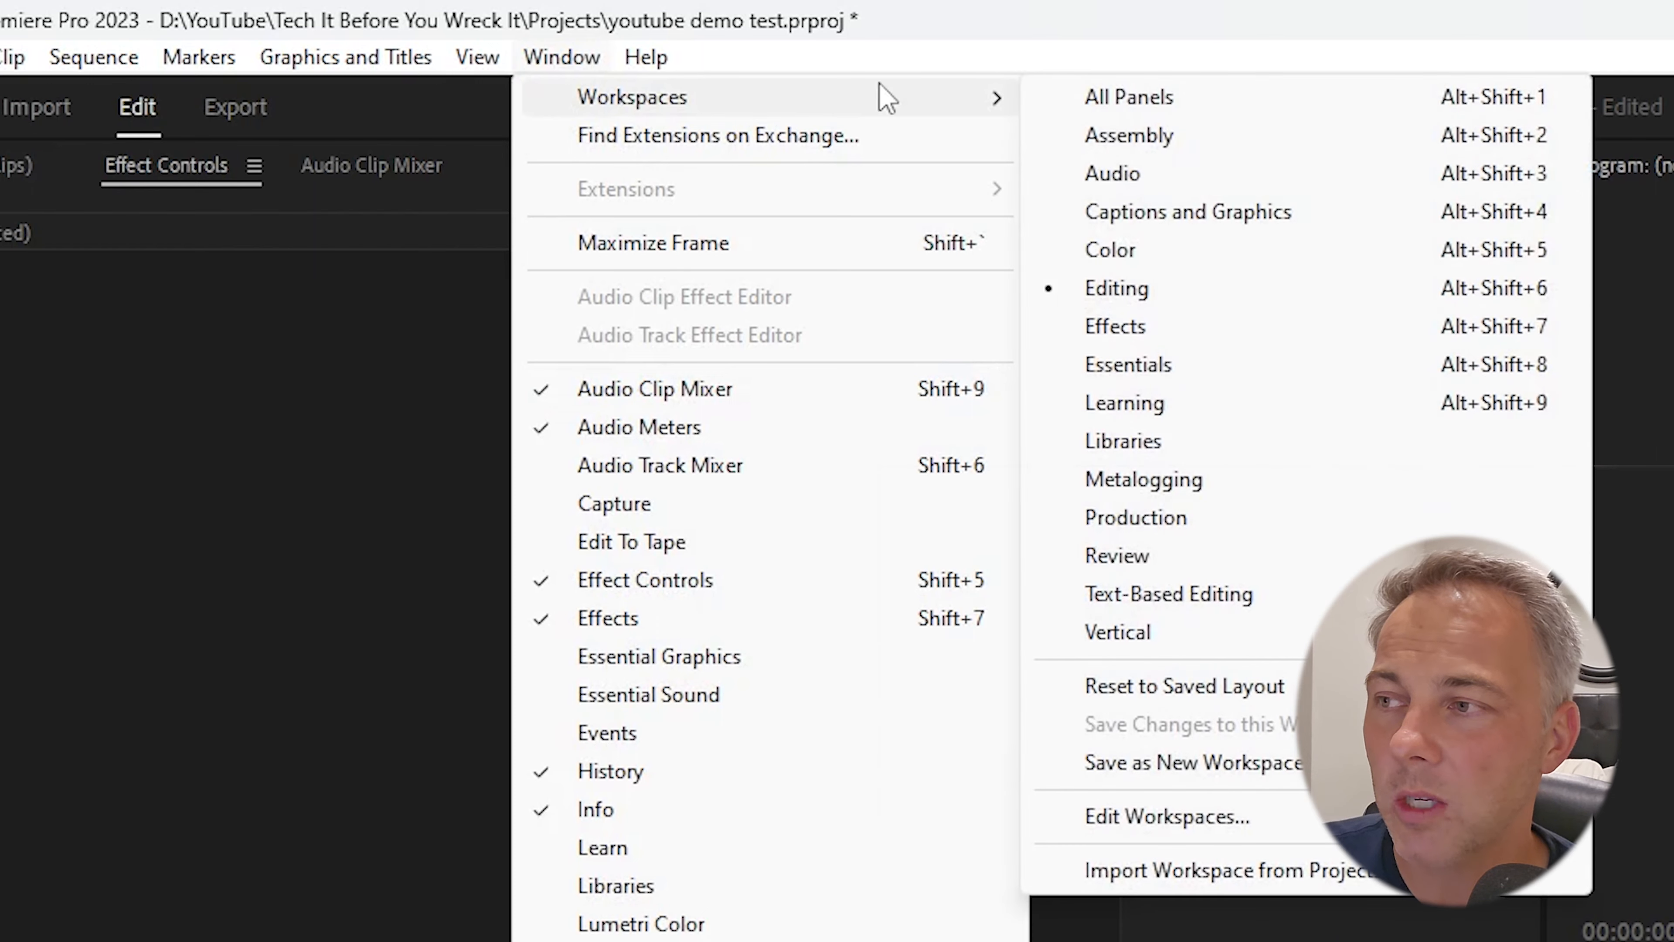
pyautogui.click(1179, 301)
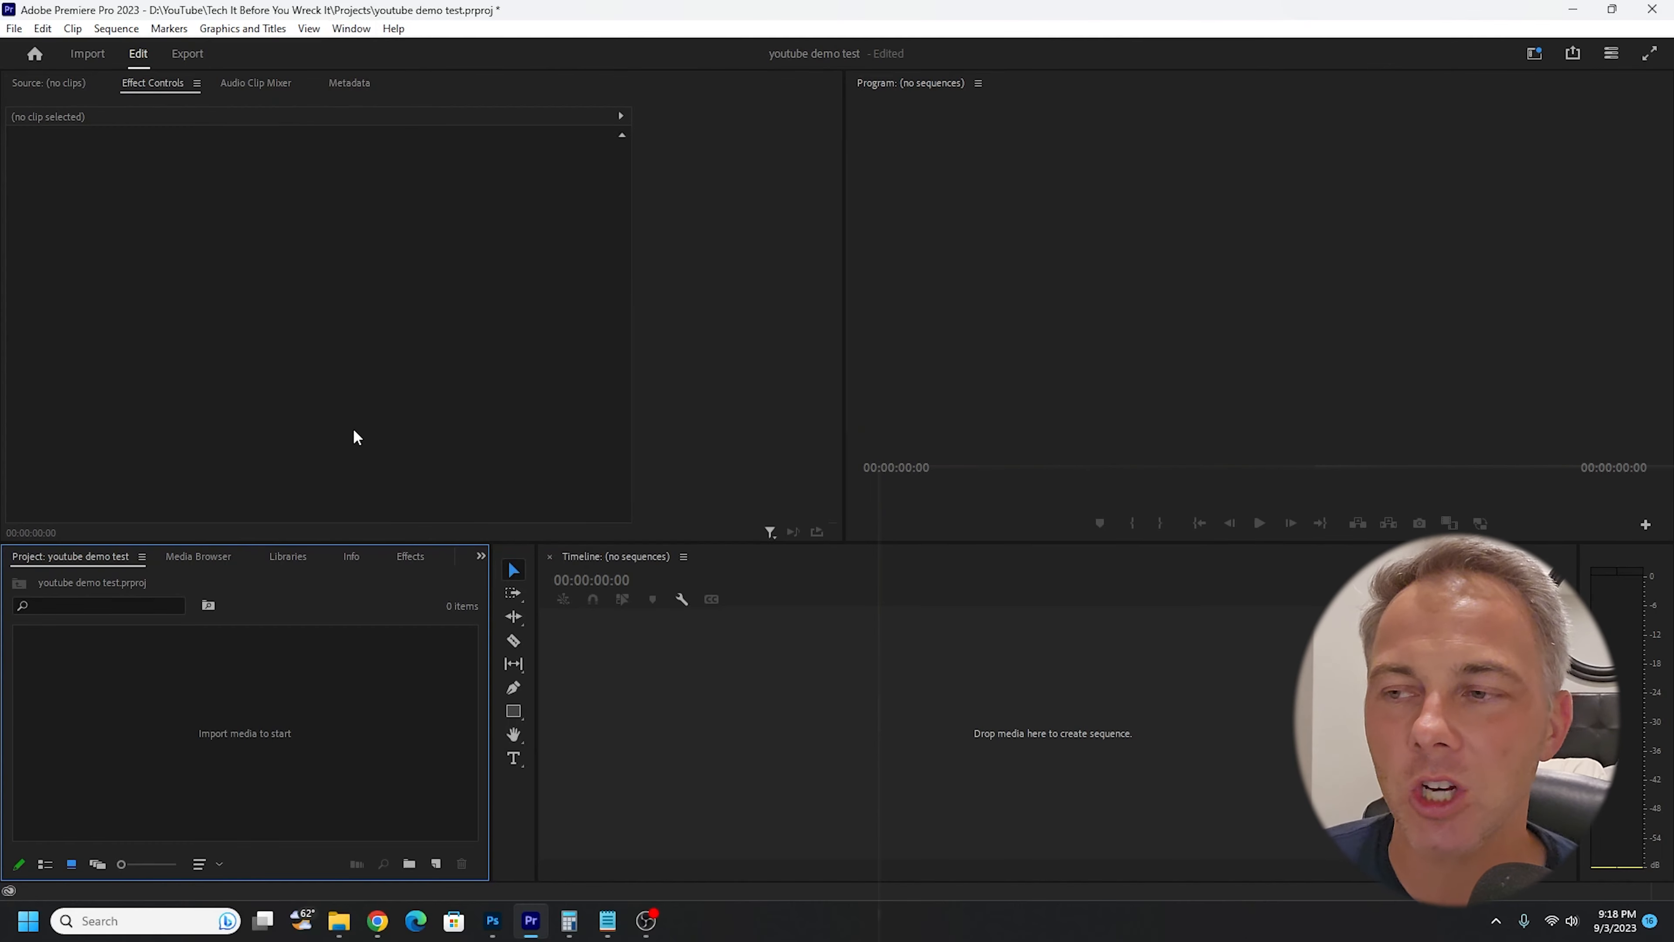
# - Import Samsung Freestyle.mp4 into the project from the 08-31-23 Samsung Freestyle Unbox folder
pyautogui.click(340, 924)
pyautogui.moveTo(765, 343); pyautogui.dragTo(213, 706)
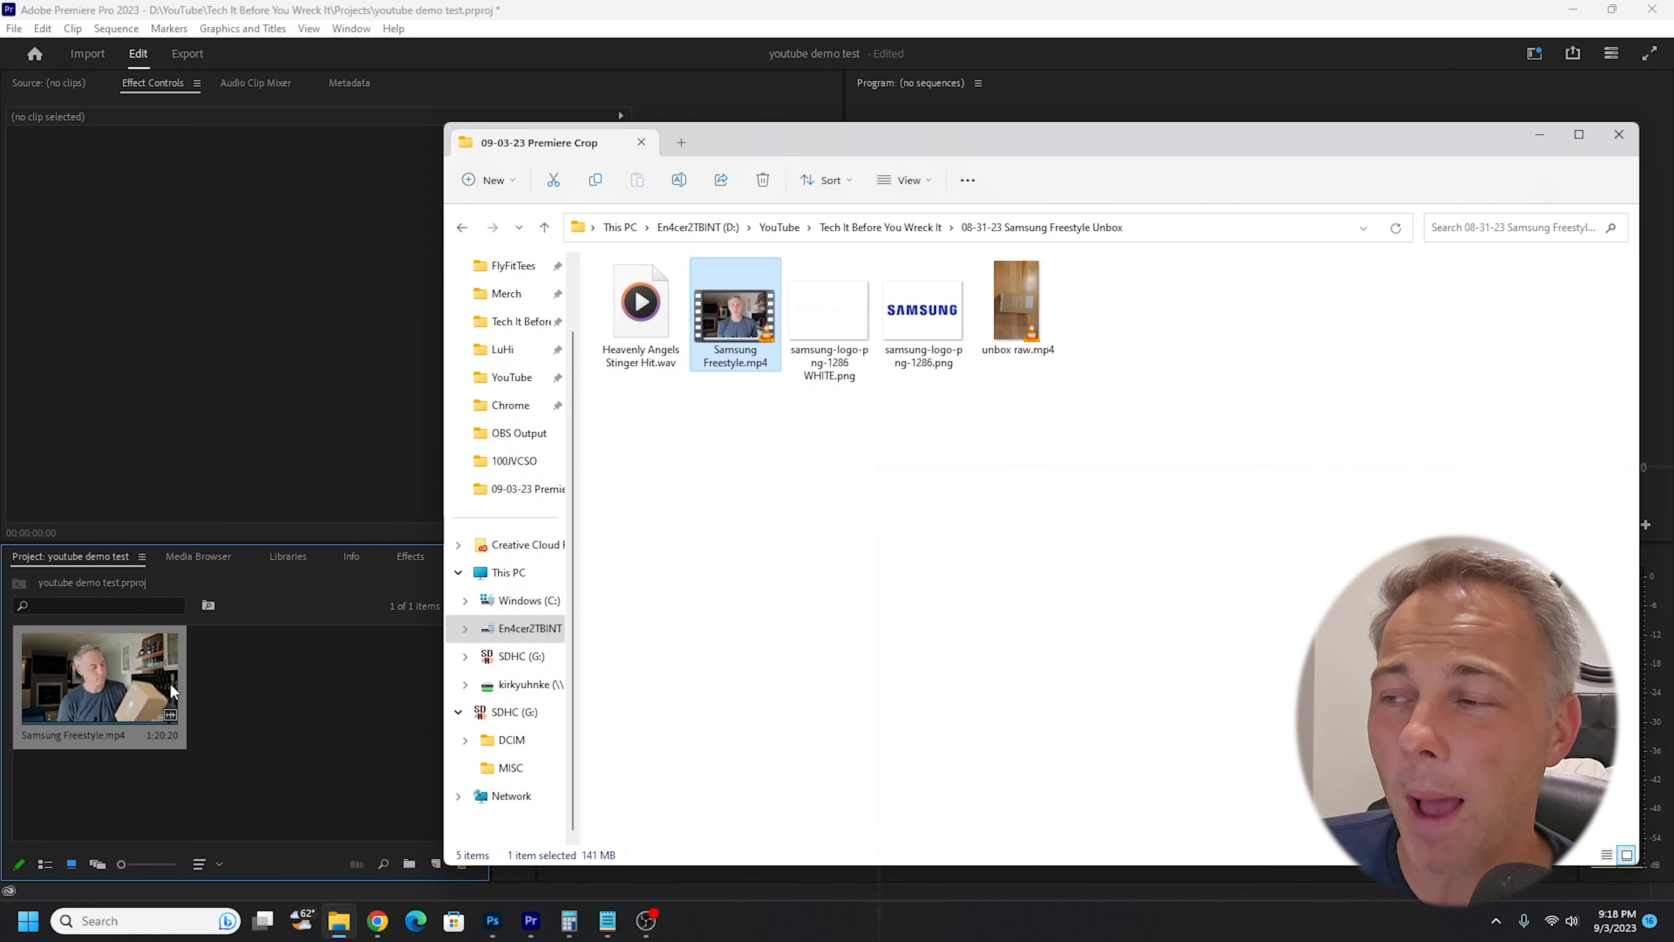
pyautogui.click(263, 426)
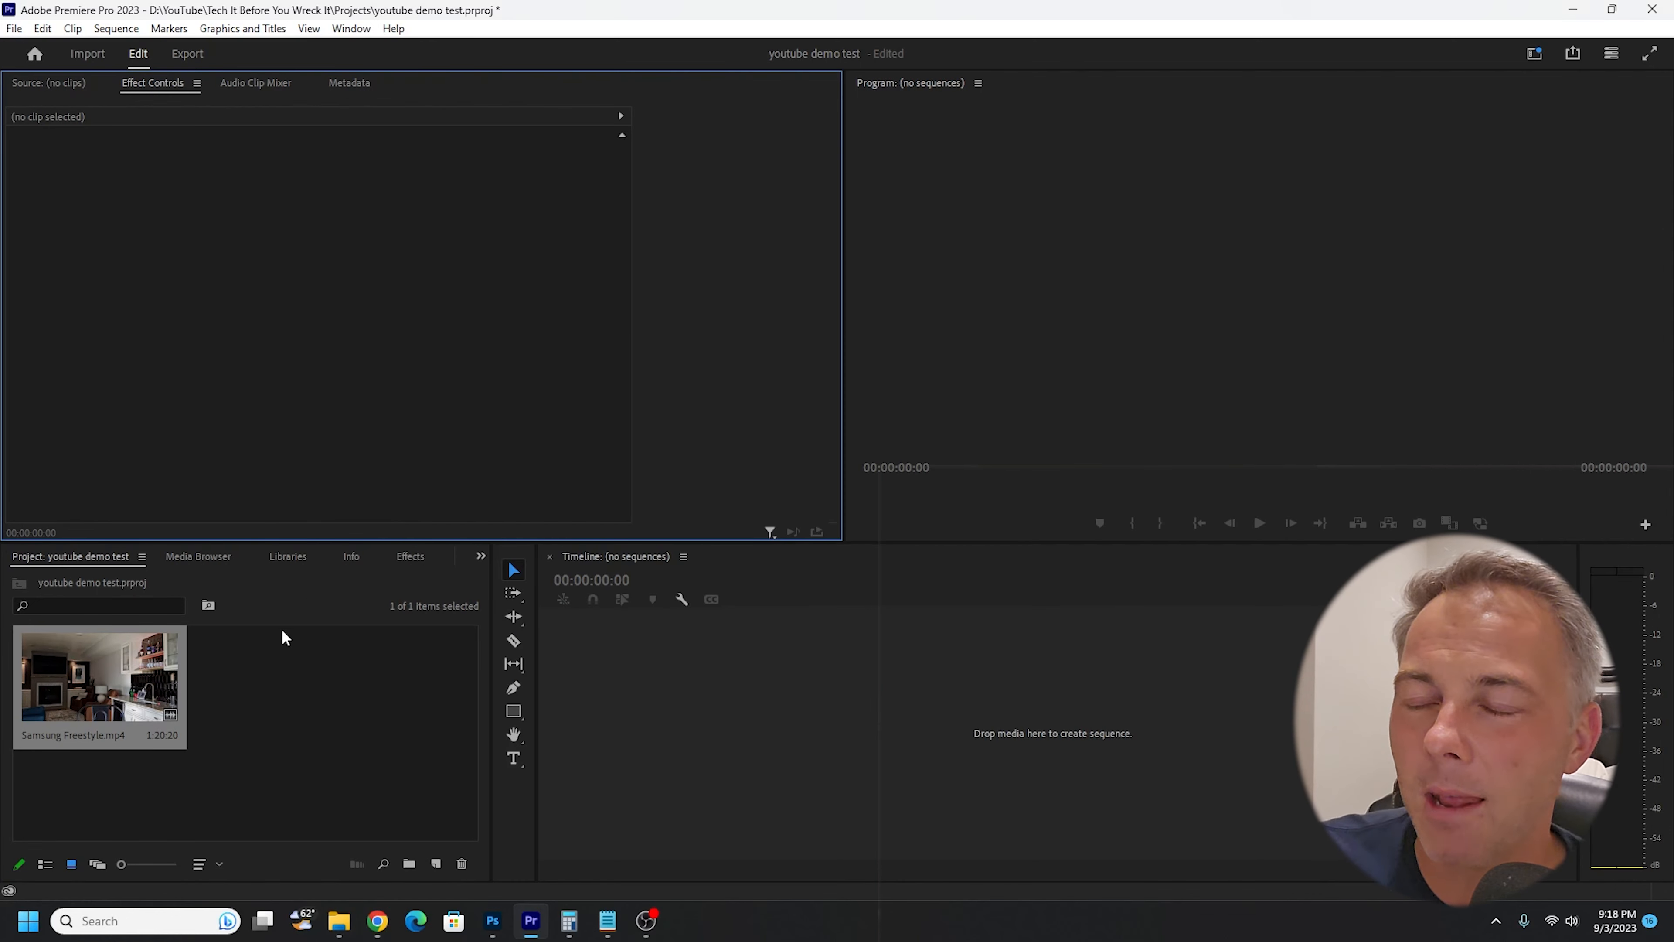
# - Create a sequence from Samsung Freestyle.mp4 in the empty timeline and move the playhead to 00:00:08:18
pyautogui.moveTo(125, 669); pyautogui.dragTo(261, 669)
pyautogui.click(261, 675)
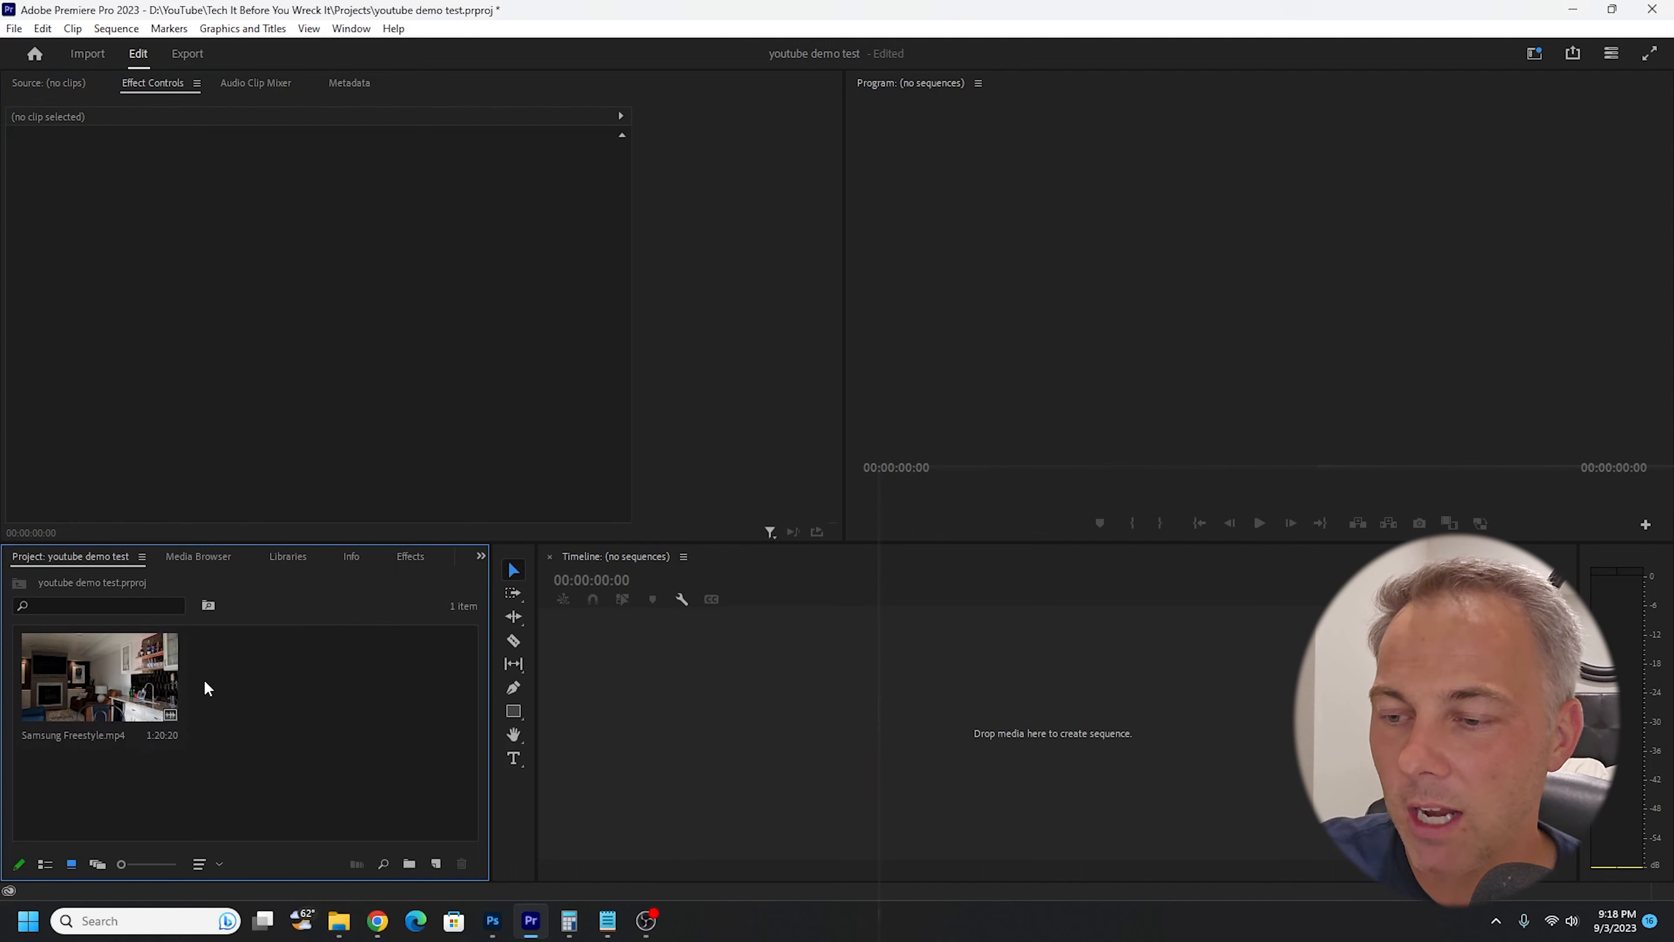
pyautogui.moveTo(109, 681); pyautogui.dragTo(728, 680)
pyautogui.click(786, 592)
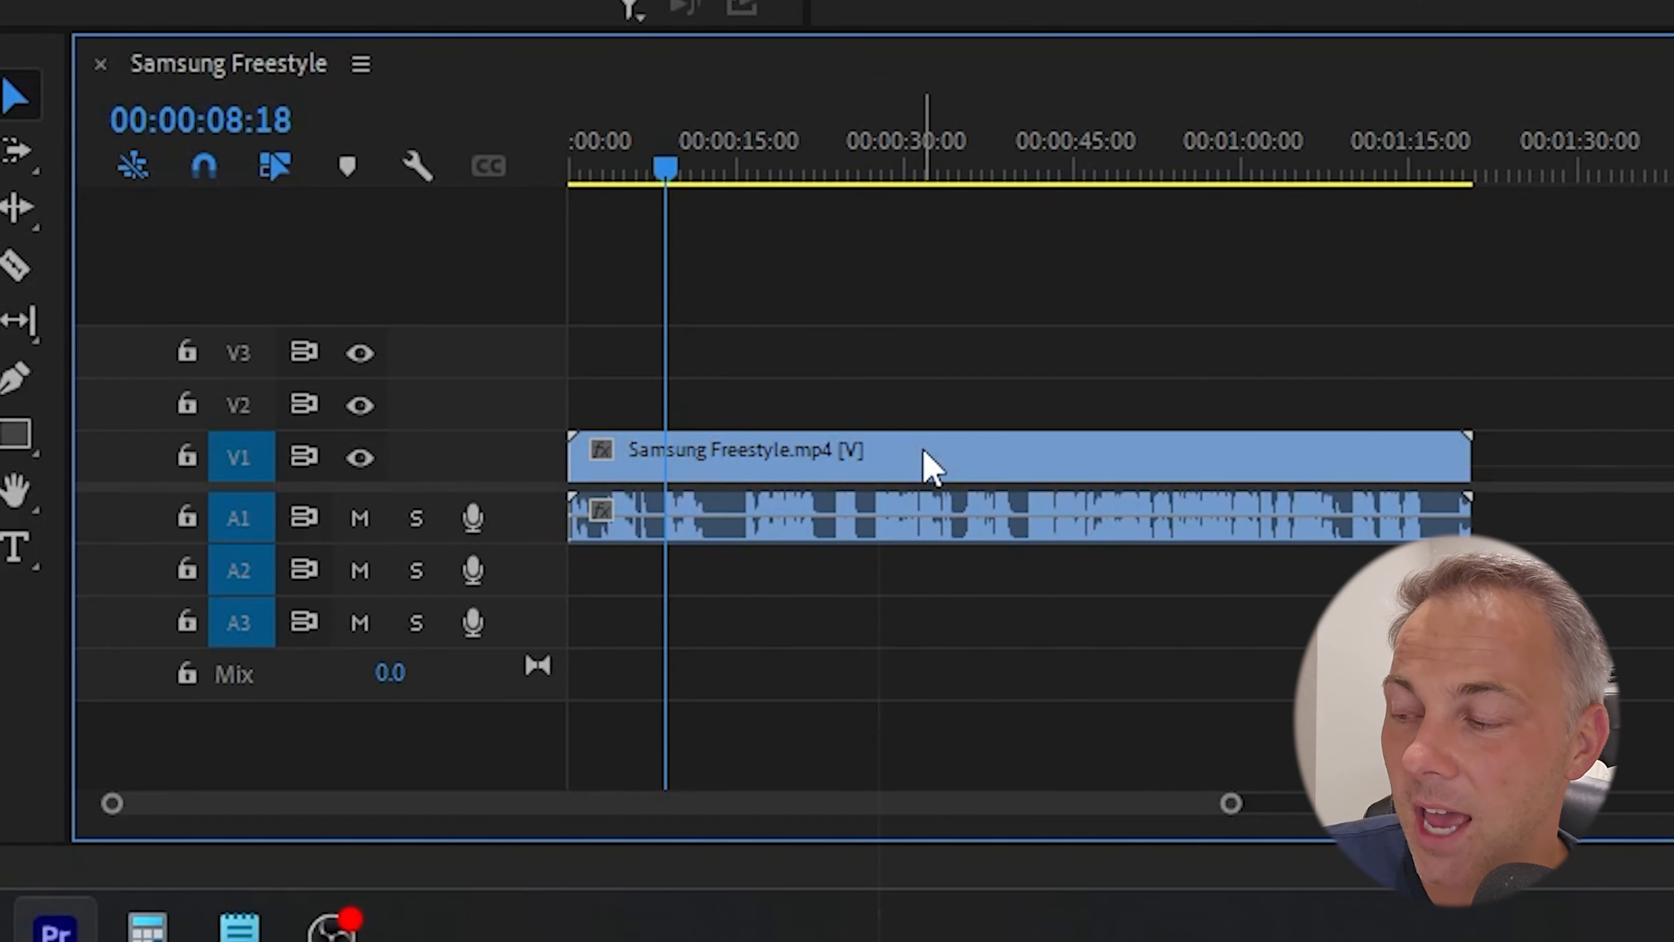
# - Show the effect controls of the timeline clip and set its Motion scale to 132
pyautogui.click(923, 449)
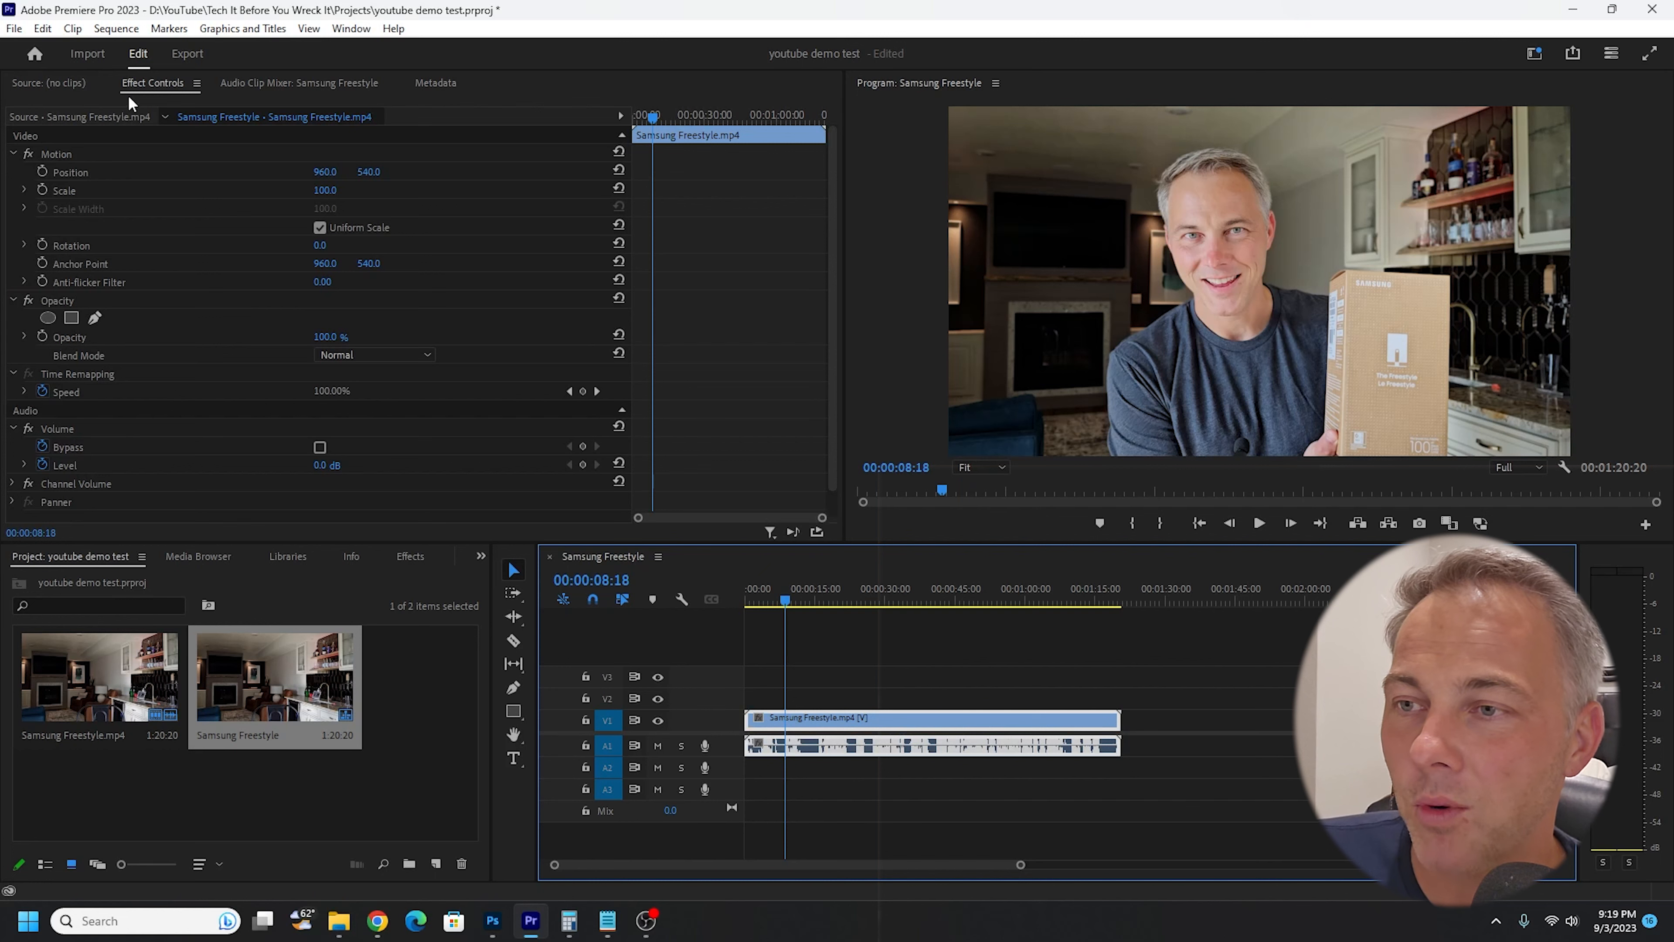
pyautogui.doubleClick(940, 722)
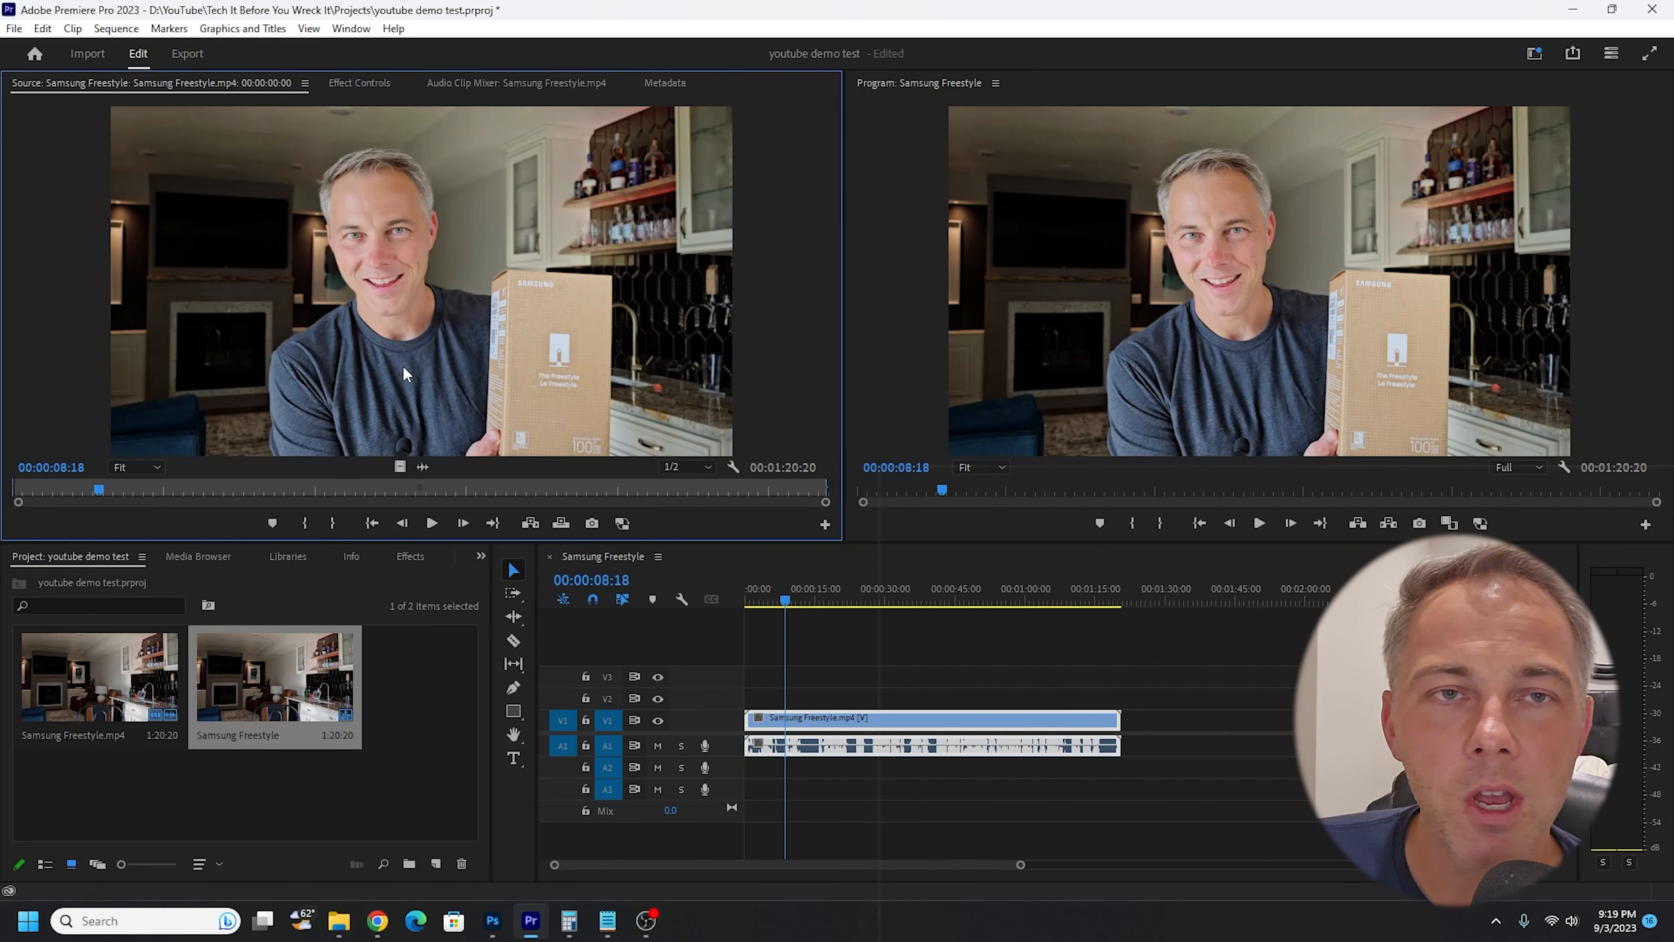
pyautogui.click(339, 81)
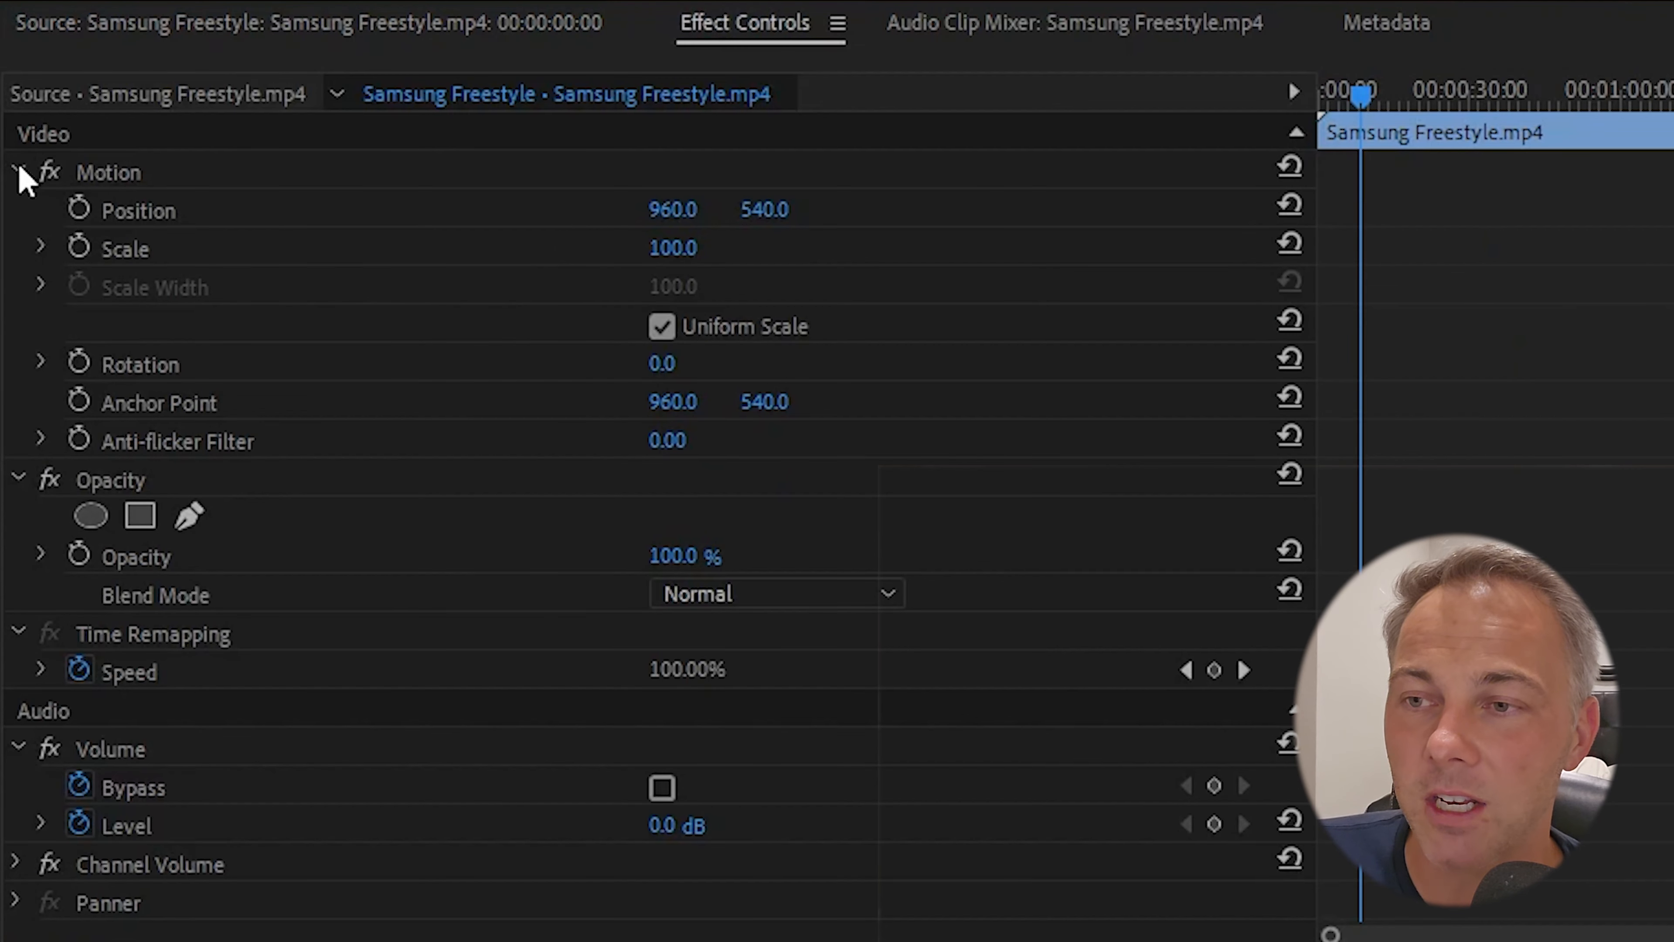
pyautogui.click(17, 169)
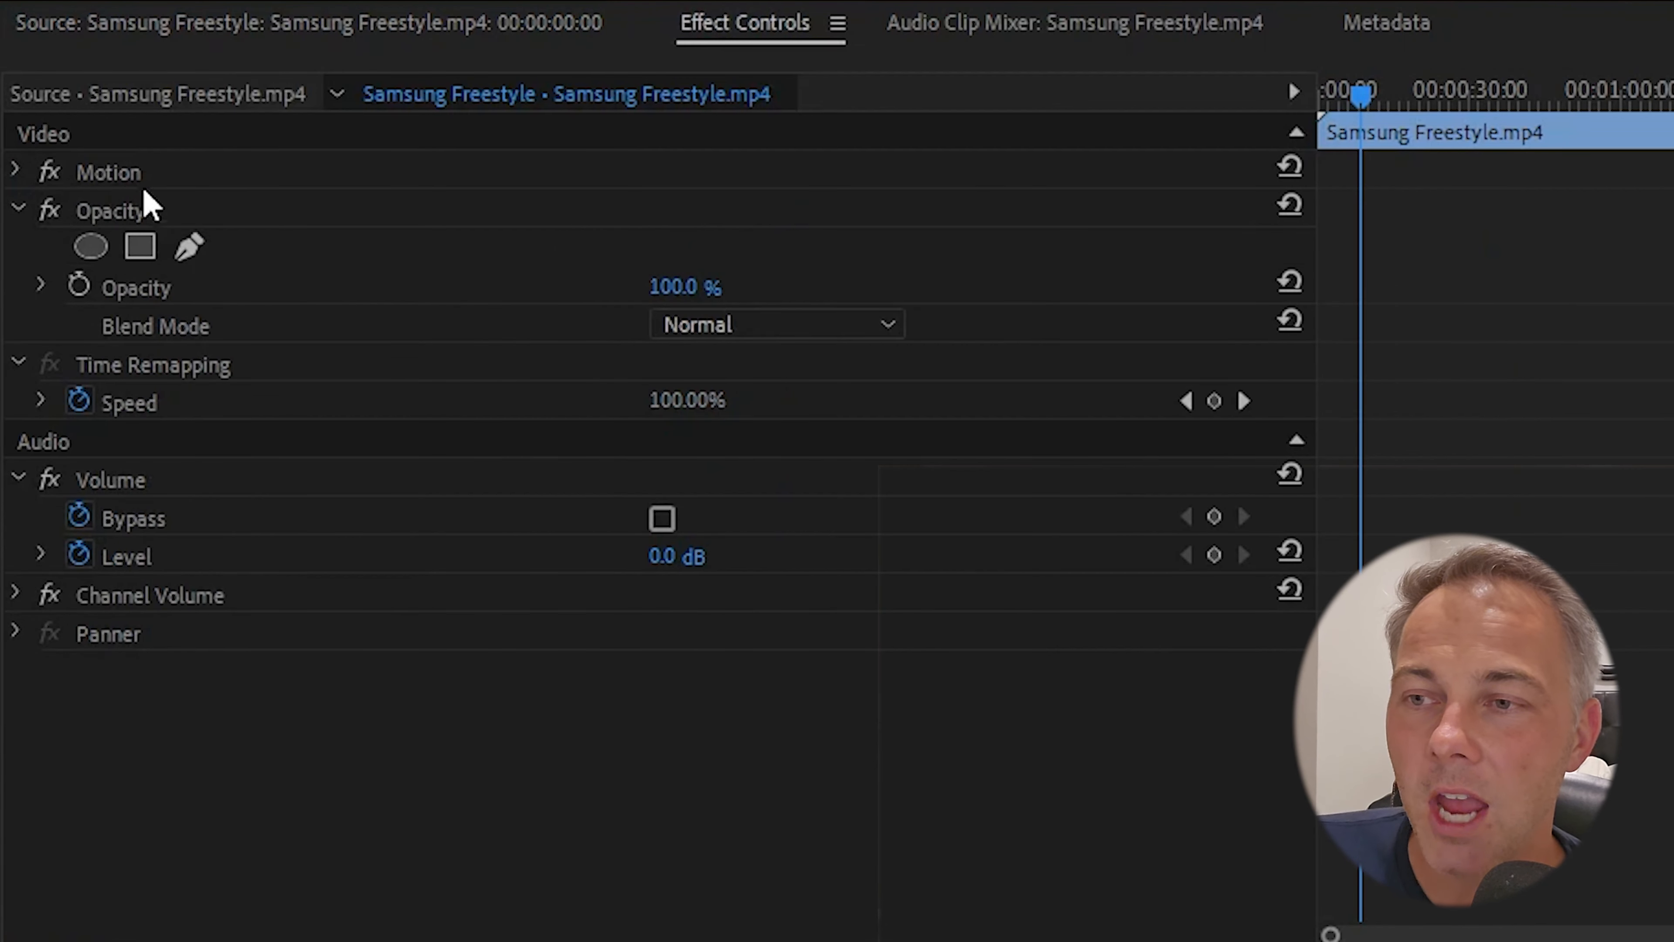
pyautogui.click(17, 169)
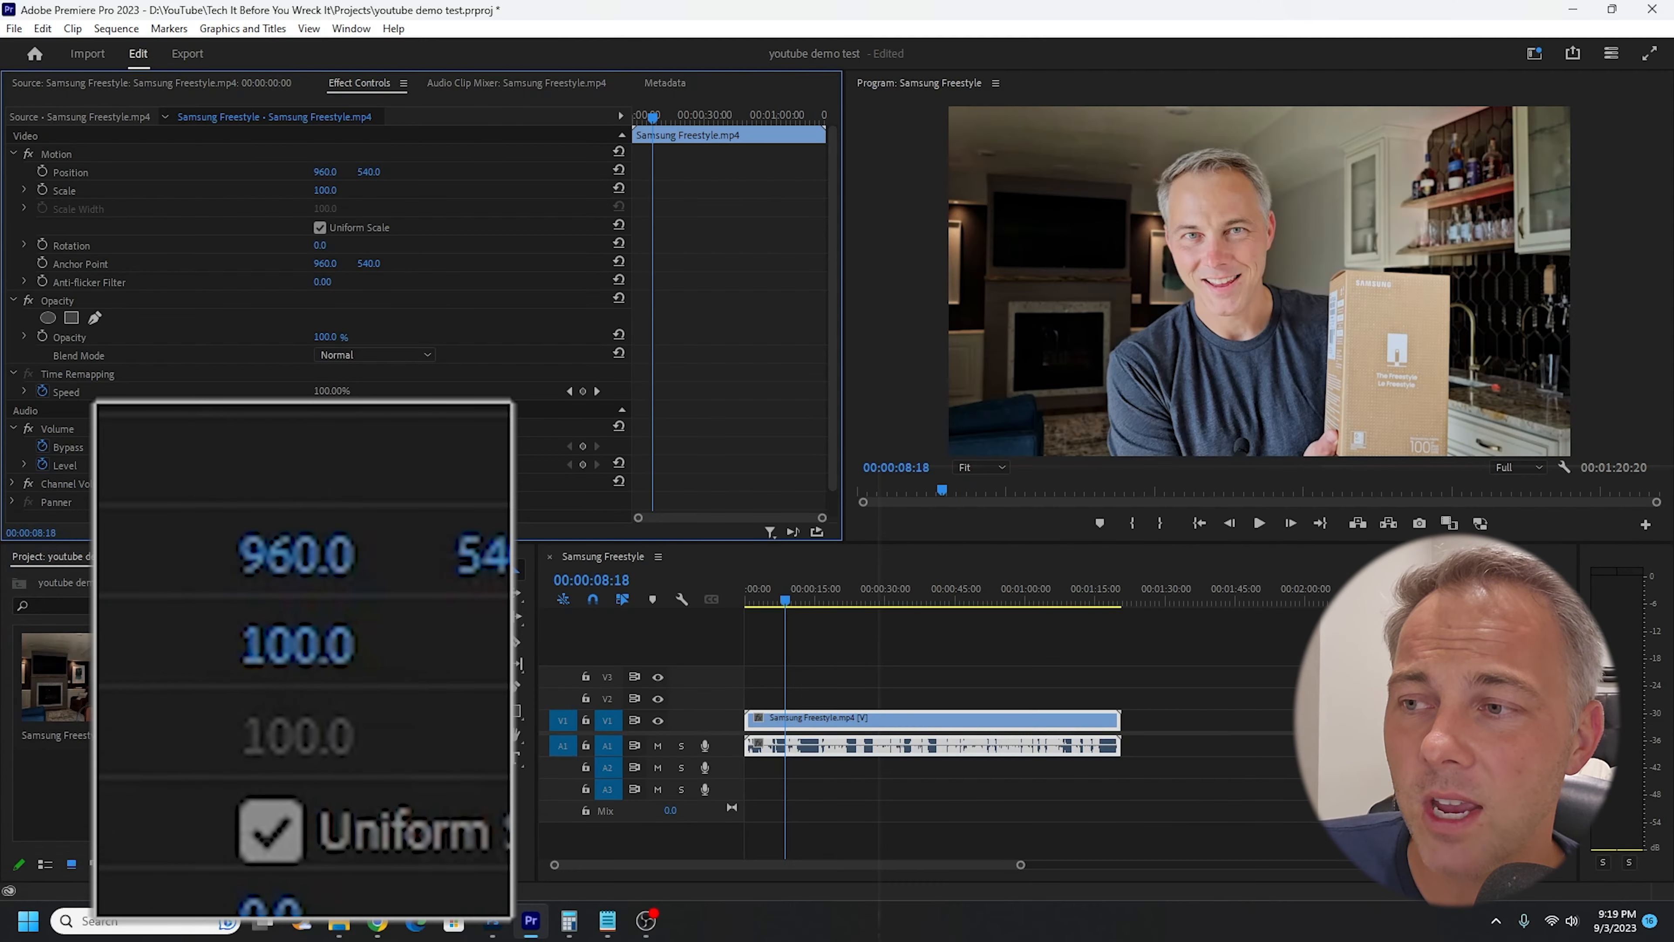
pyautogui.moveTo(673, 249); pyautogui.dragTo(682, 250)
pyautogui.moveTo(330, 191); pyautogui.dragTo(345, 195)
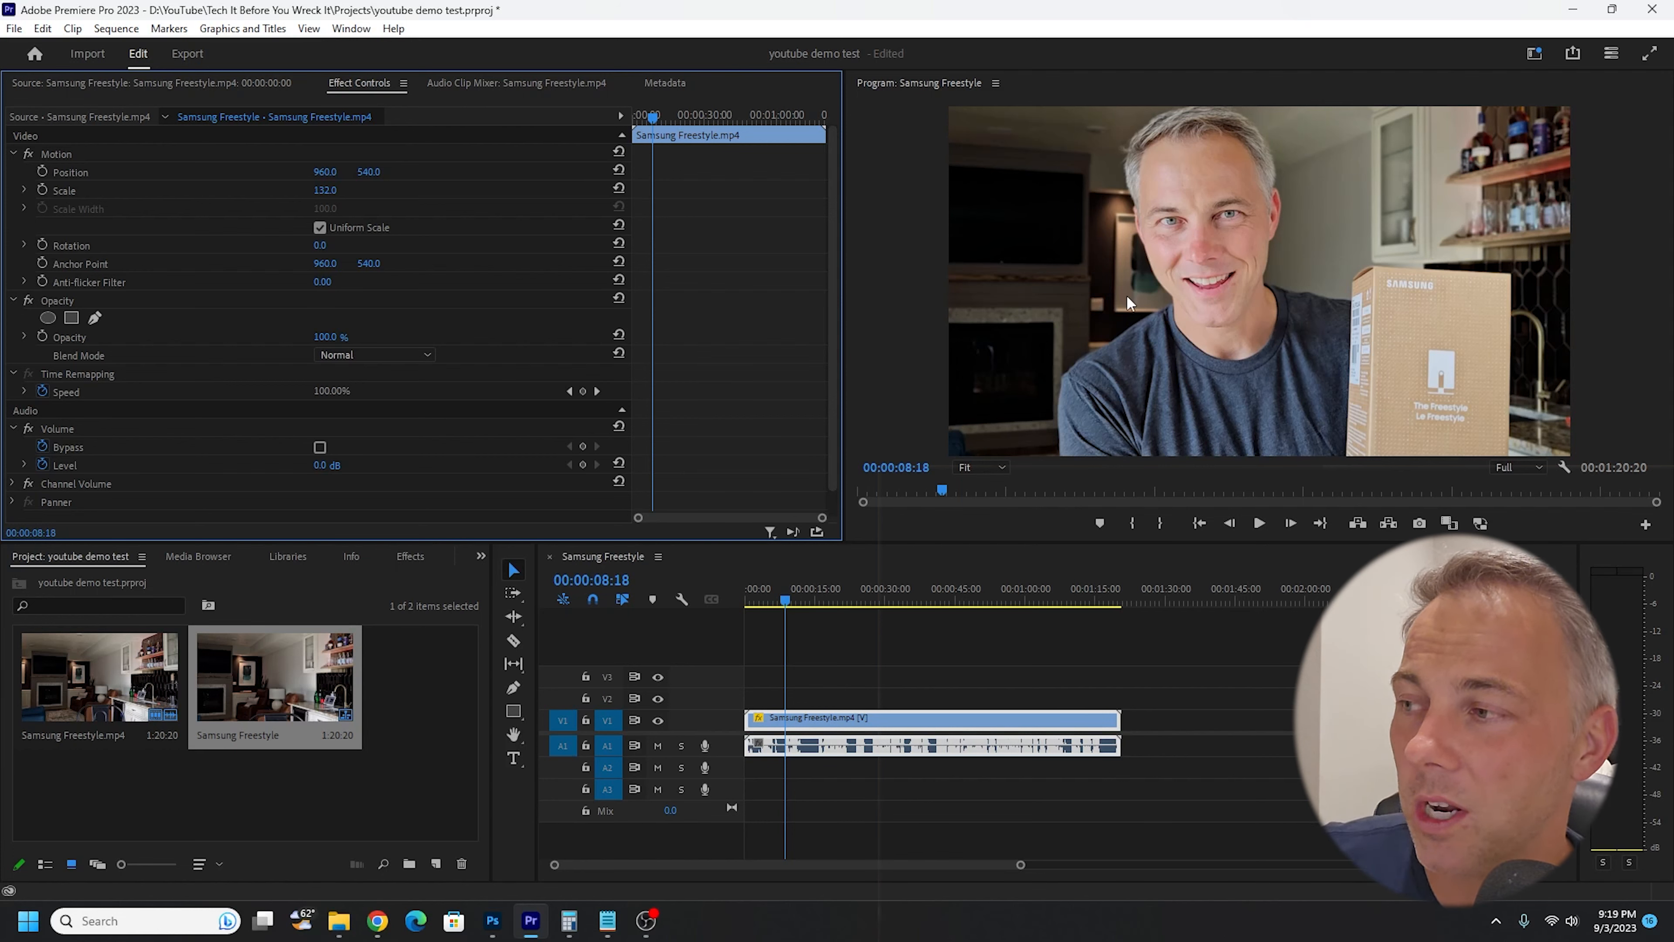
# - Move the playhead to 00:00:11:12 and reposition the enlarged clip directly in the picture to 1032.7, 620.8
pyautogui.moveTo(813, 599)
pyautogui.mouseDown()
pyautogui.moveTo(939, 594)
pyautogui.moveTo(799, 599)
pyautogui.mouseUp()
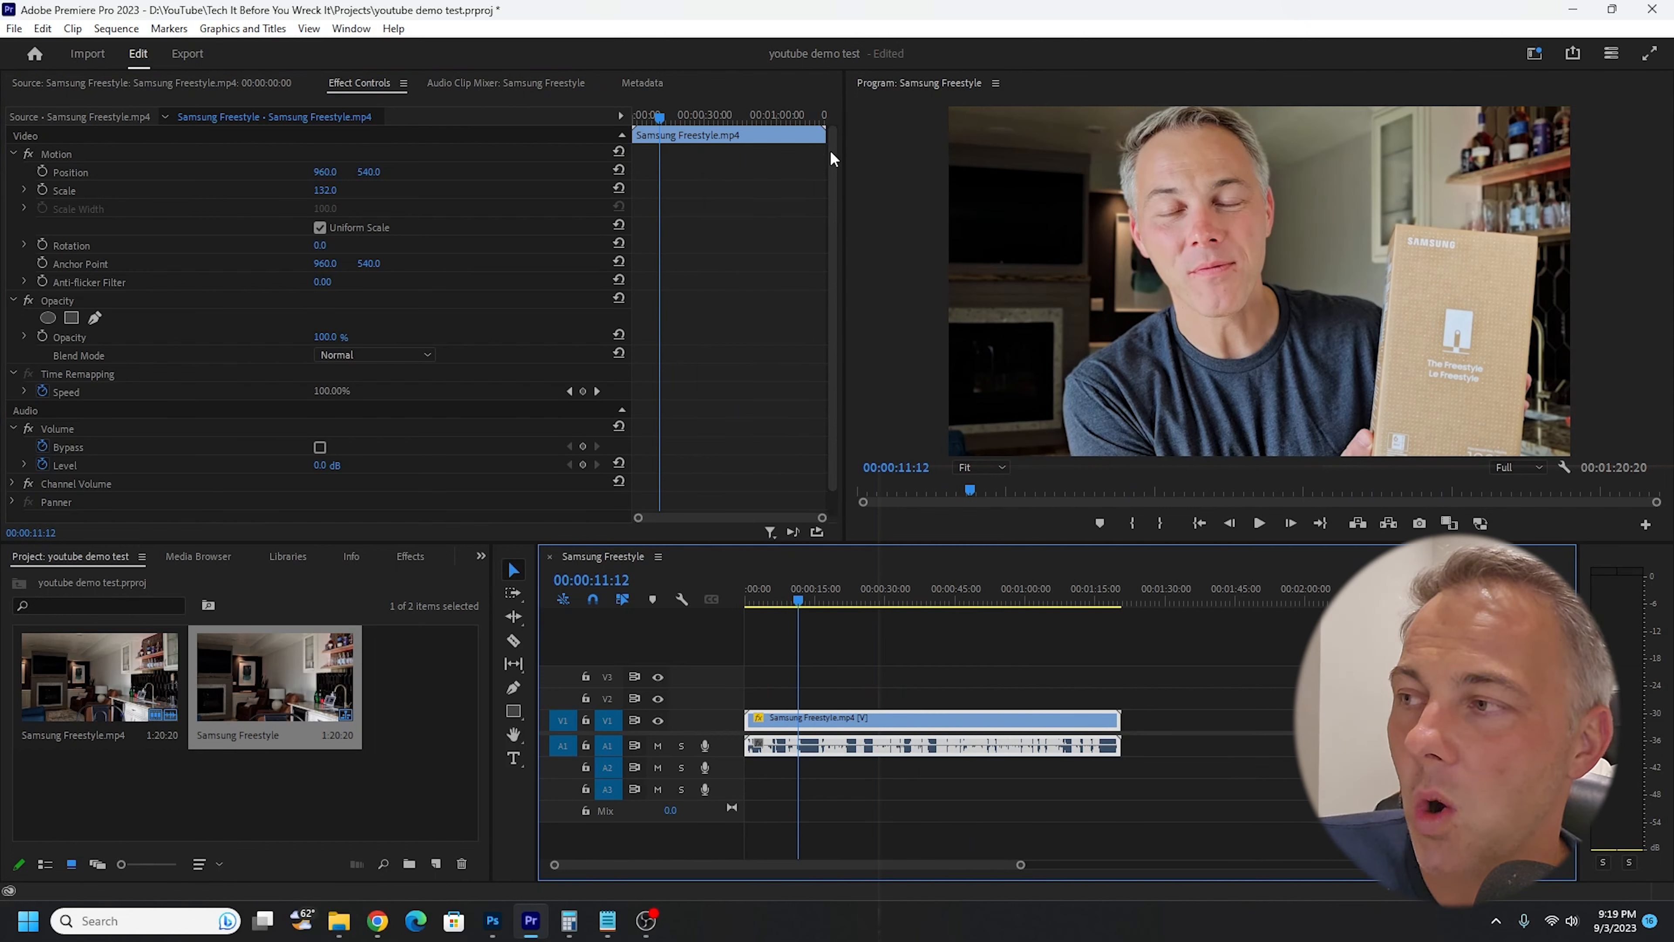
pyautogui.click(1242, 245)
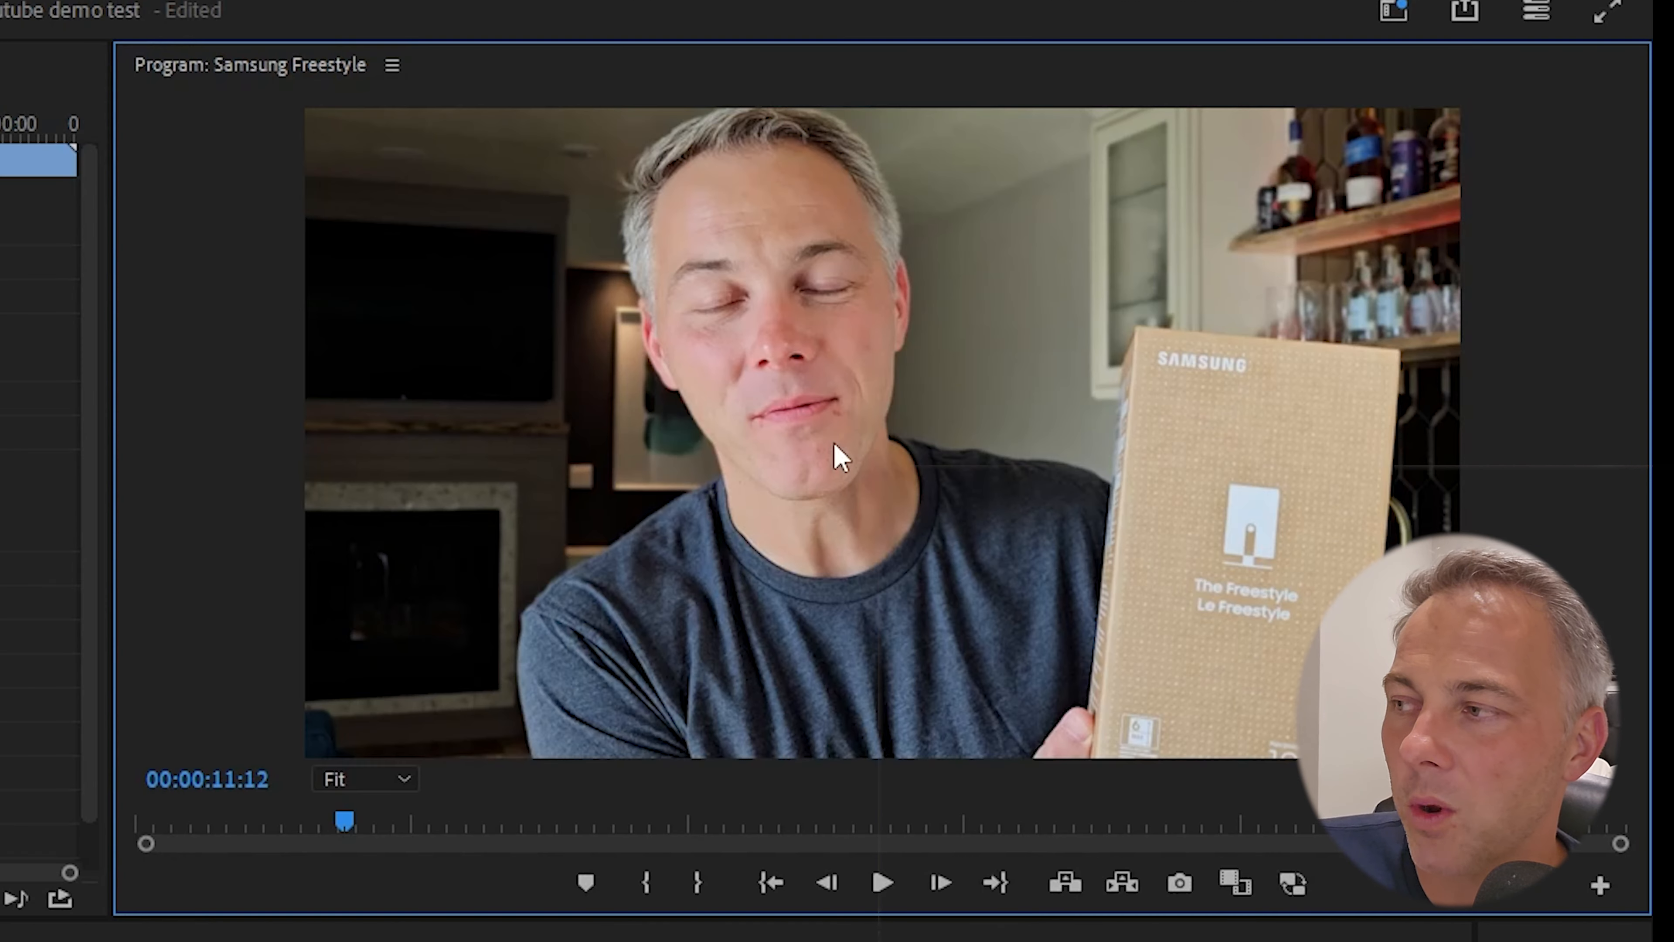
pyautogui.doubleClick(1232, 286)
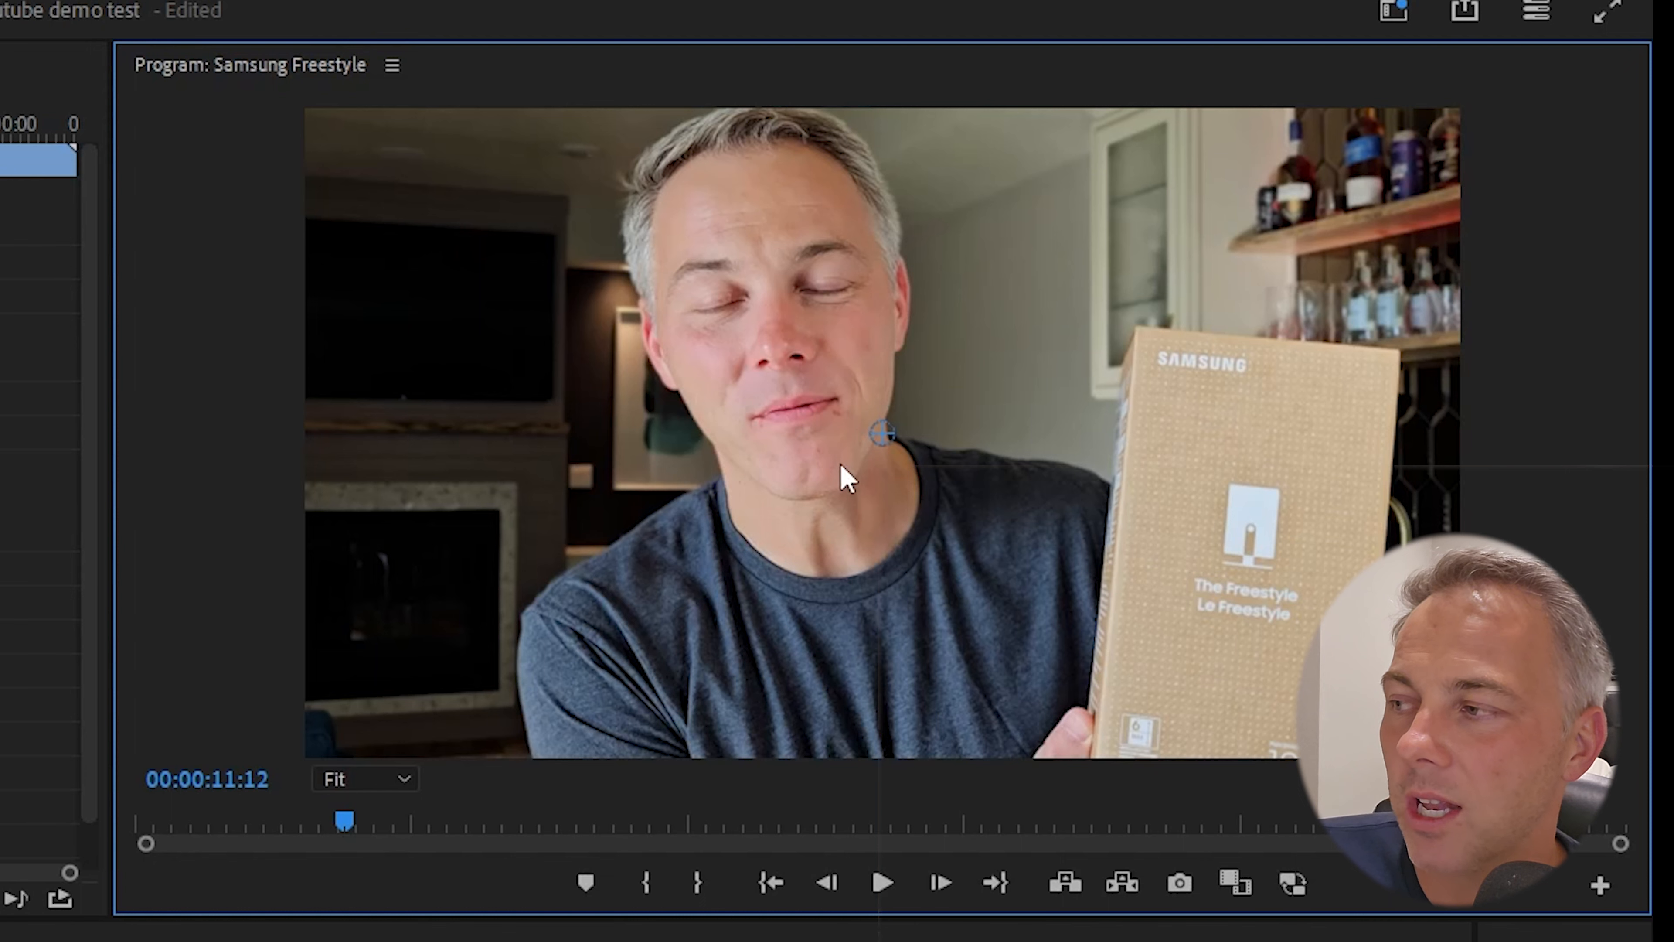
pyautogui.moveTo(721, 298); pyautogui.dragTo(766, 348)
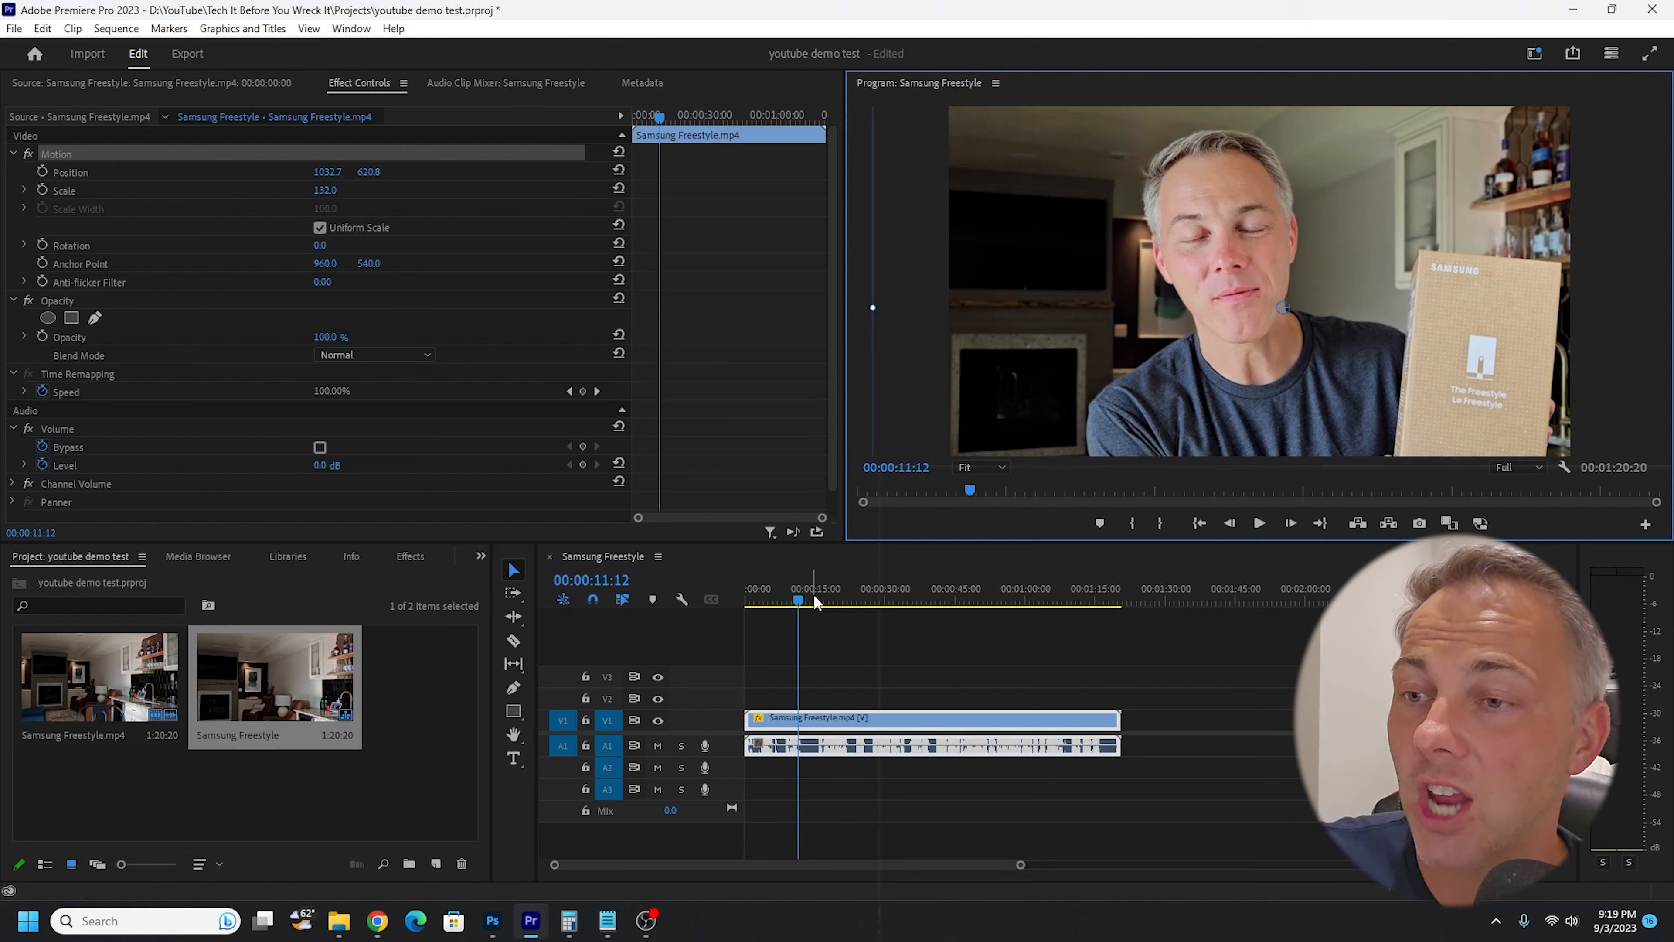
# - Cut the clip with the Razor tool at 00:00:30:08 and at about 42 s, 53 s and 1 min 4 s
pyautogui.moveTo(814, 596); pyautogui.dragTo(888, 603)
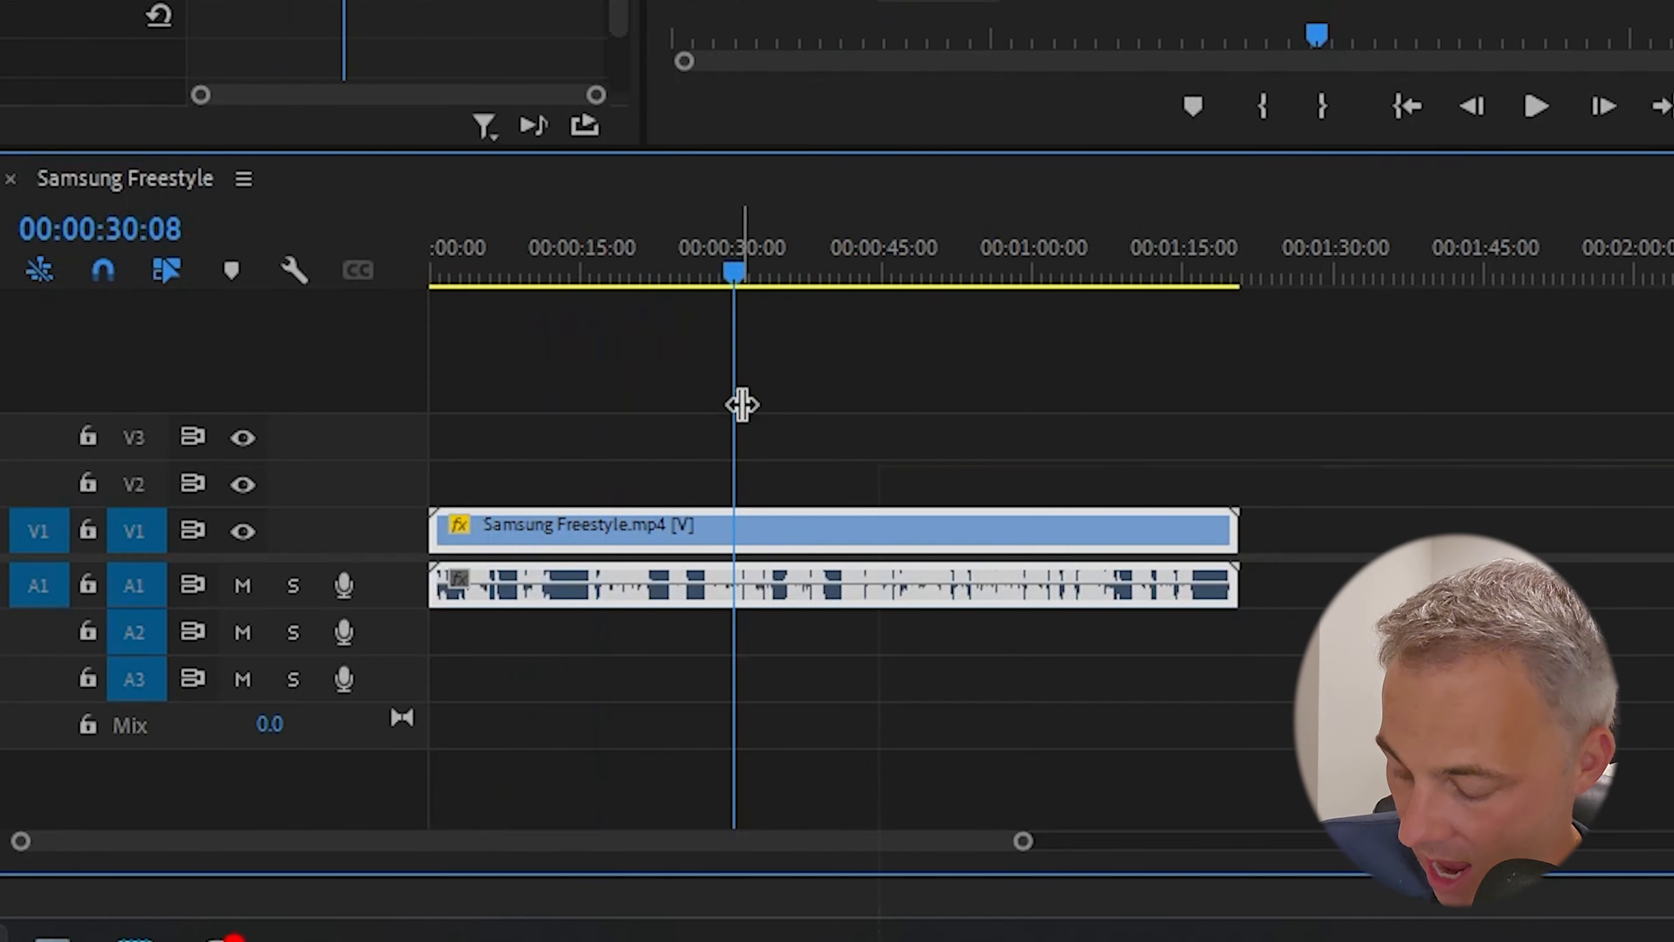
pyautogui.press('c')
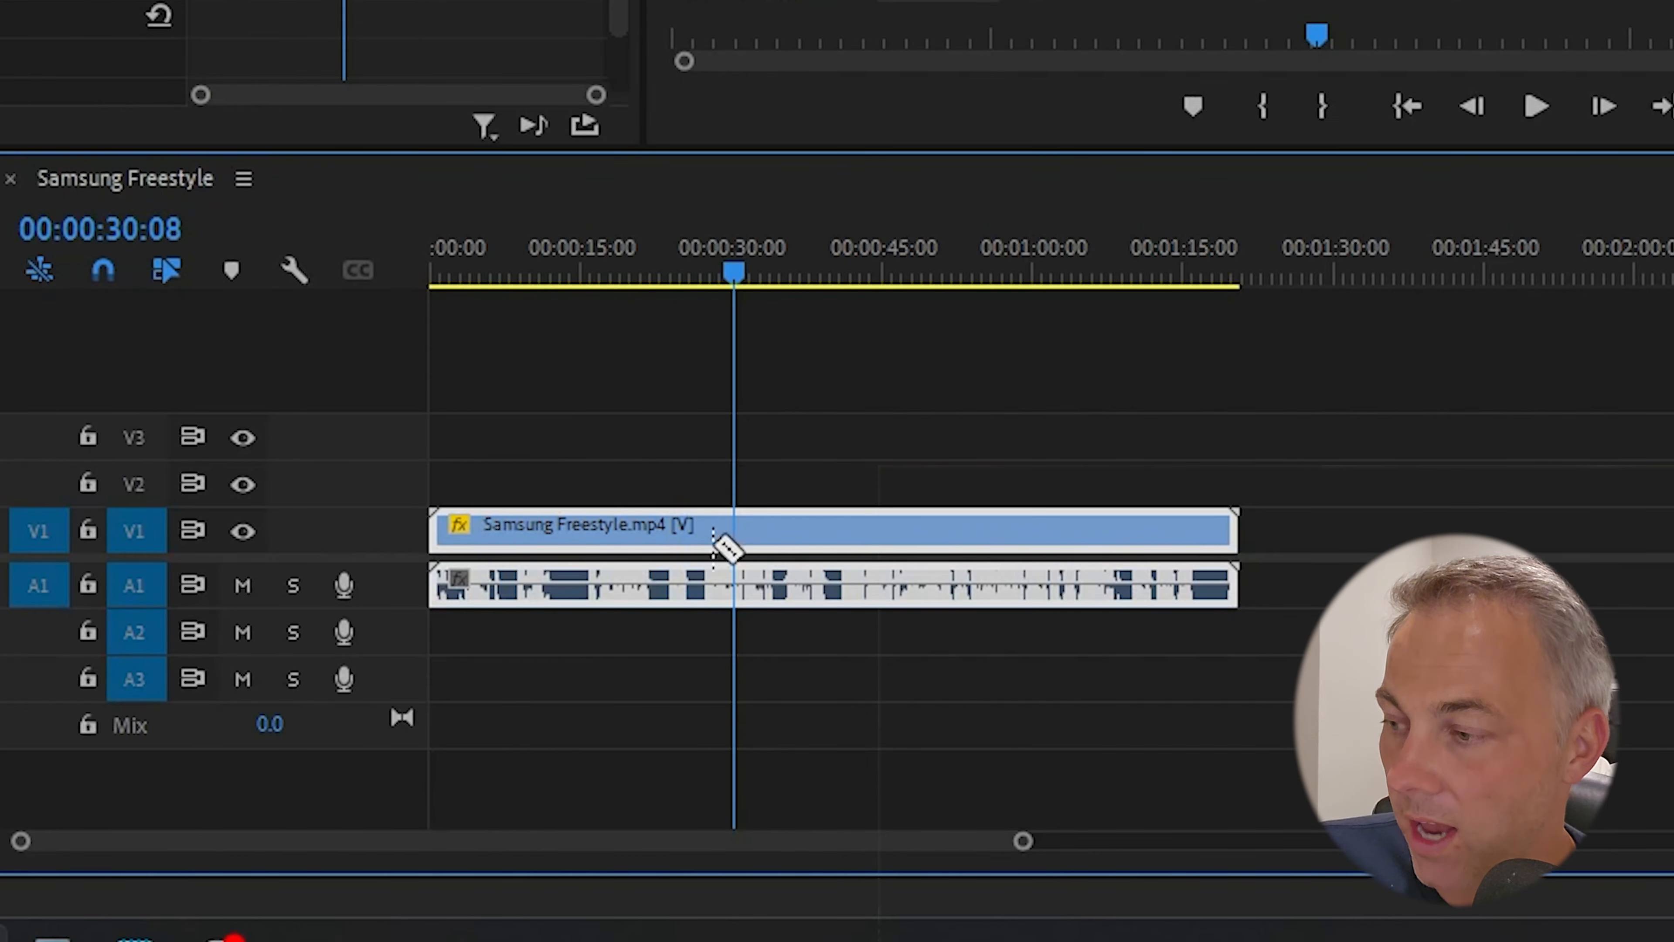
pyautogui.click(732, 540)
pyautogui.click(849, 538)
pyautogui.click(967, 537)
pyautogui.click(1073, 554)
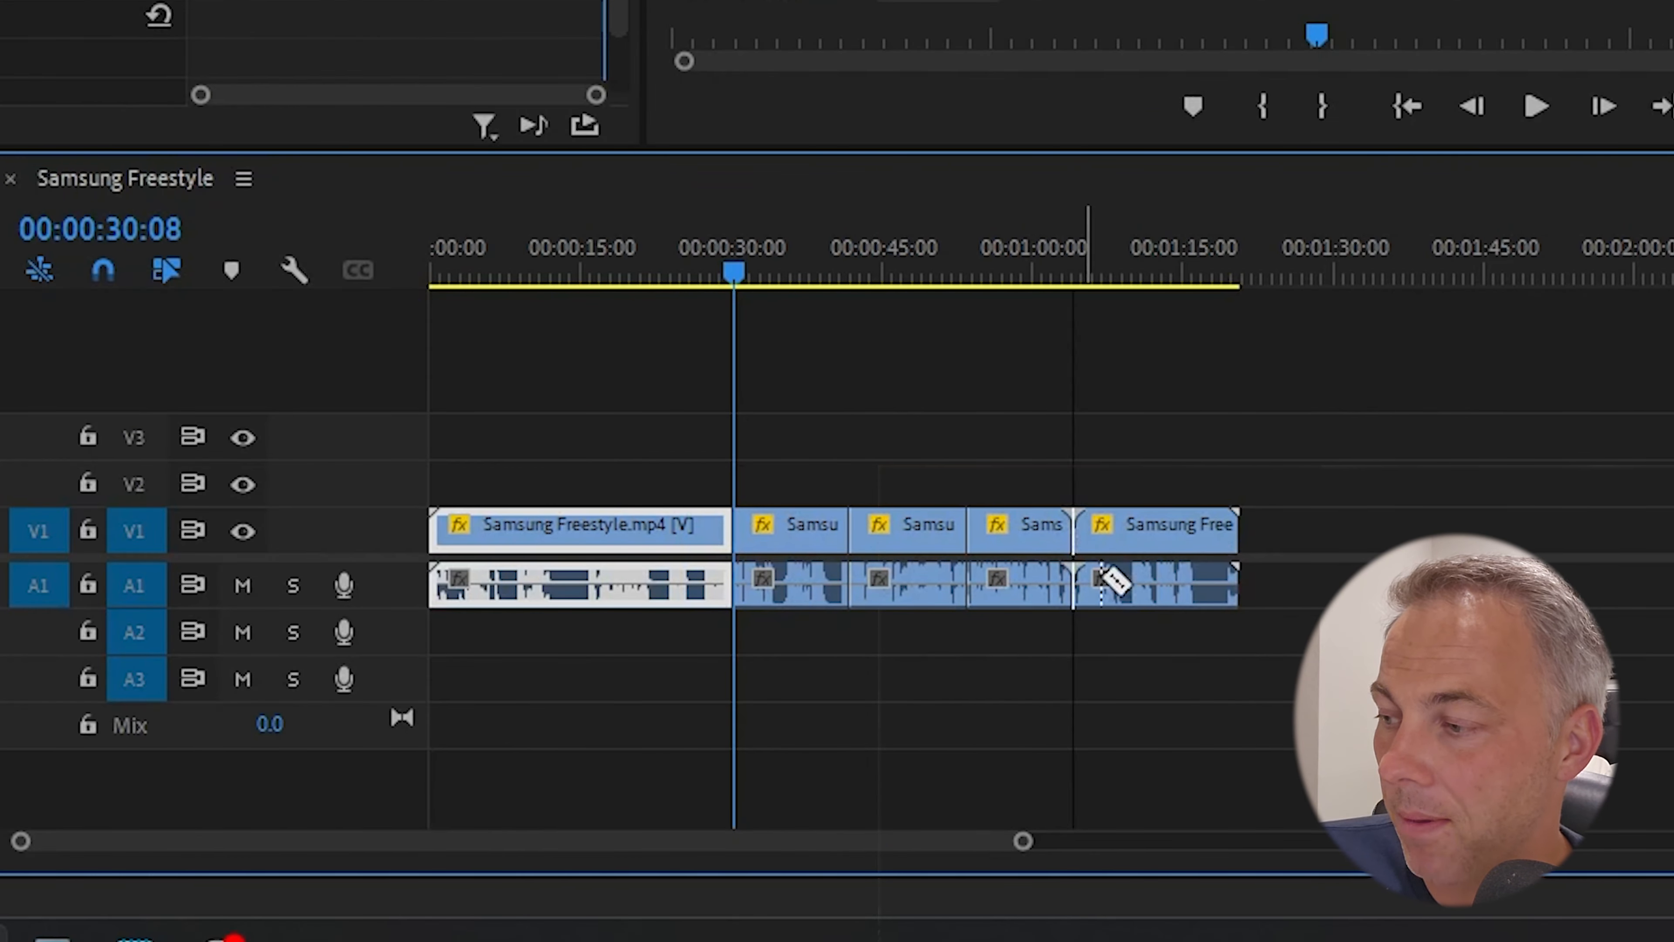
# - Move the fourth and then the third segment to the end of the sequence and preview the last one at 00:01:34:09
pyautogui.press('v')
pyautogui.moveTo(1032, 542); pyautogui.dragTo(1329, 535)
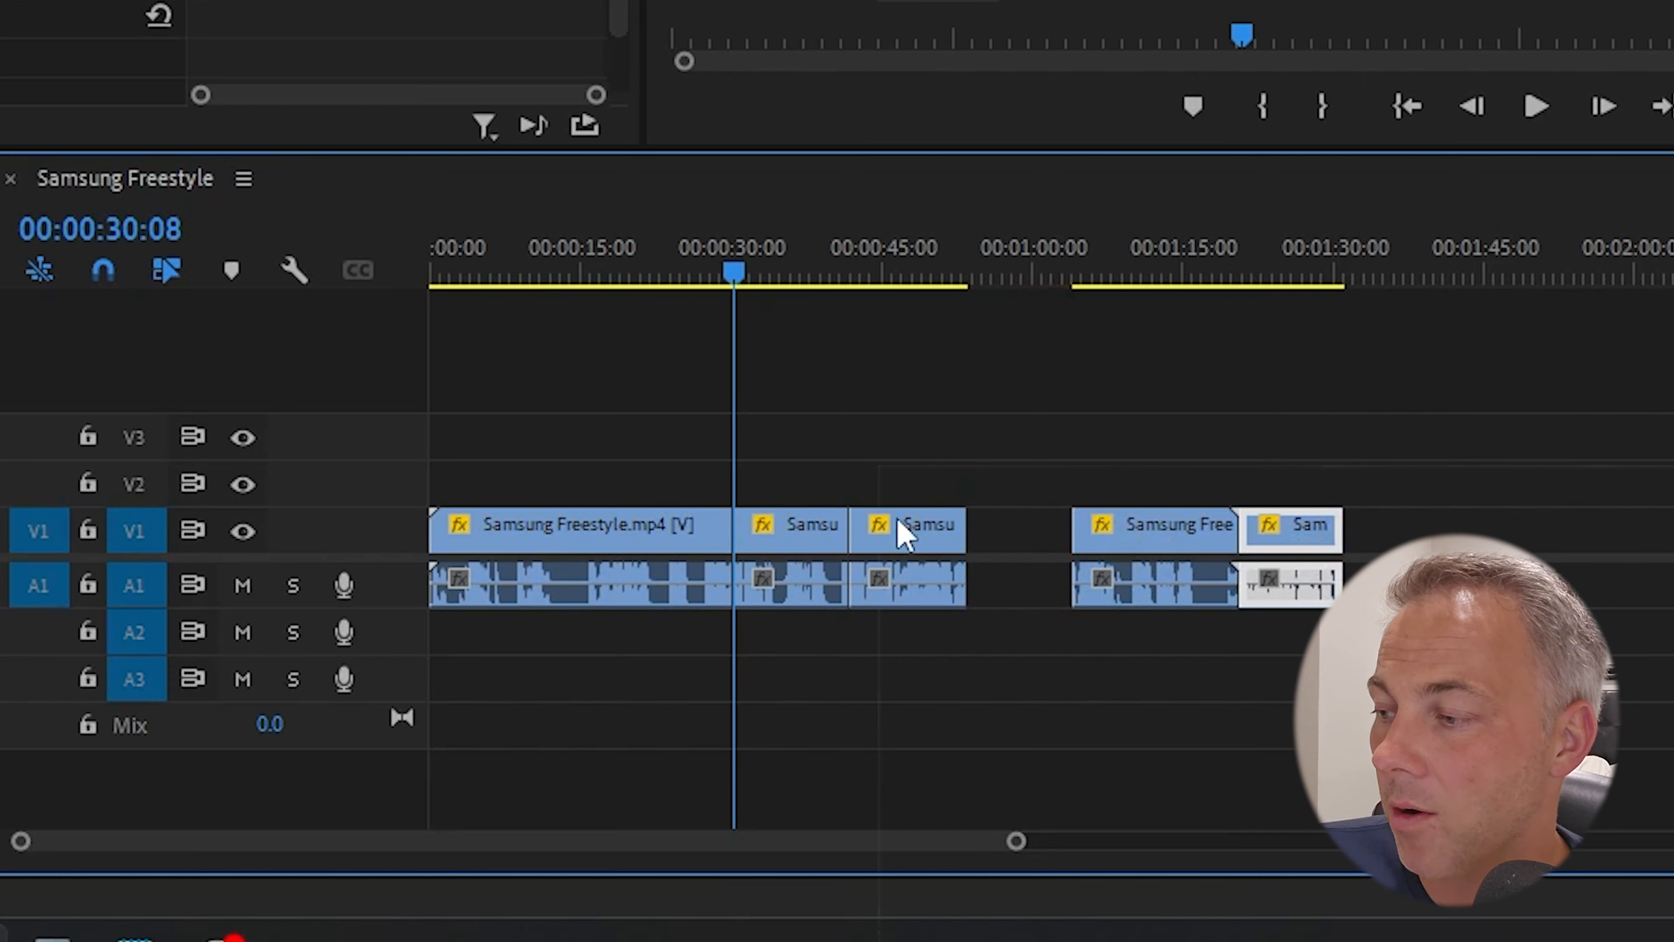
pyautogui.moveTo(903, 534); pyautogui.dragTo(1397, 534)
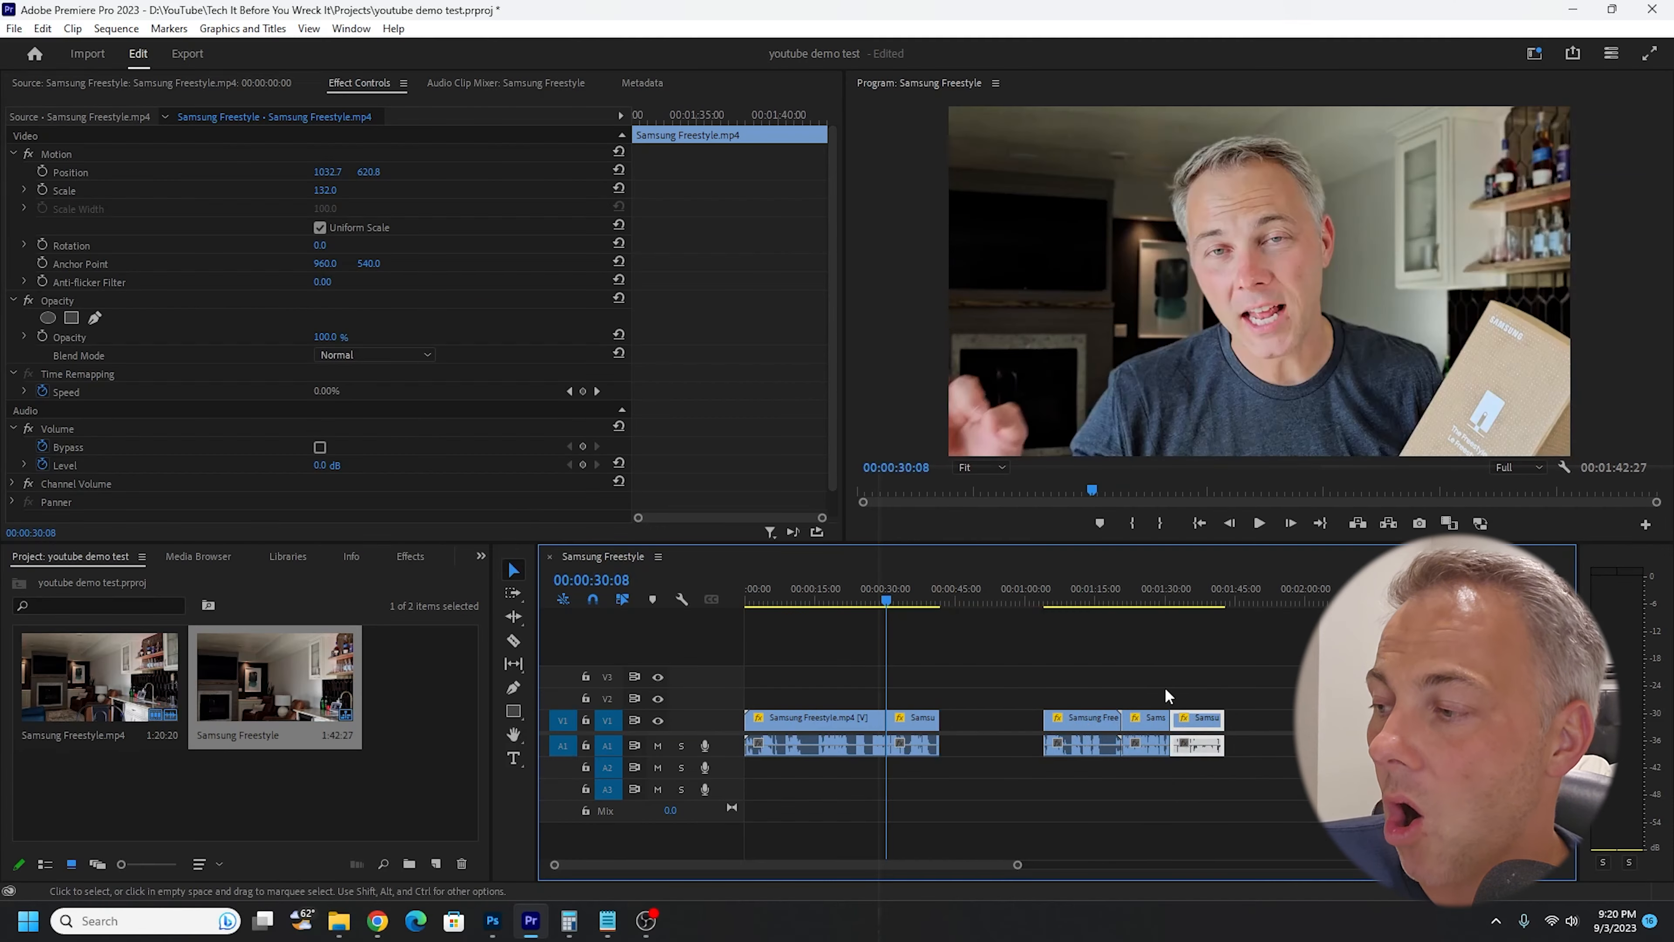
pyautogui.moveTo(1034, 601); pyautogui.dragTo(1190, 605)
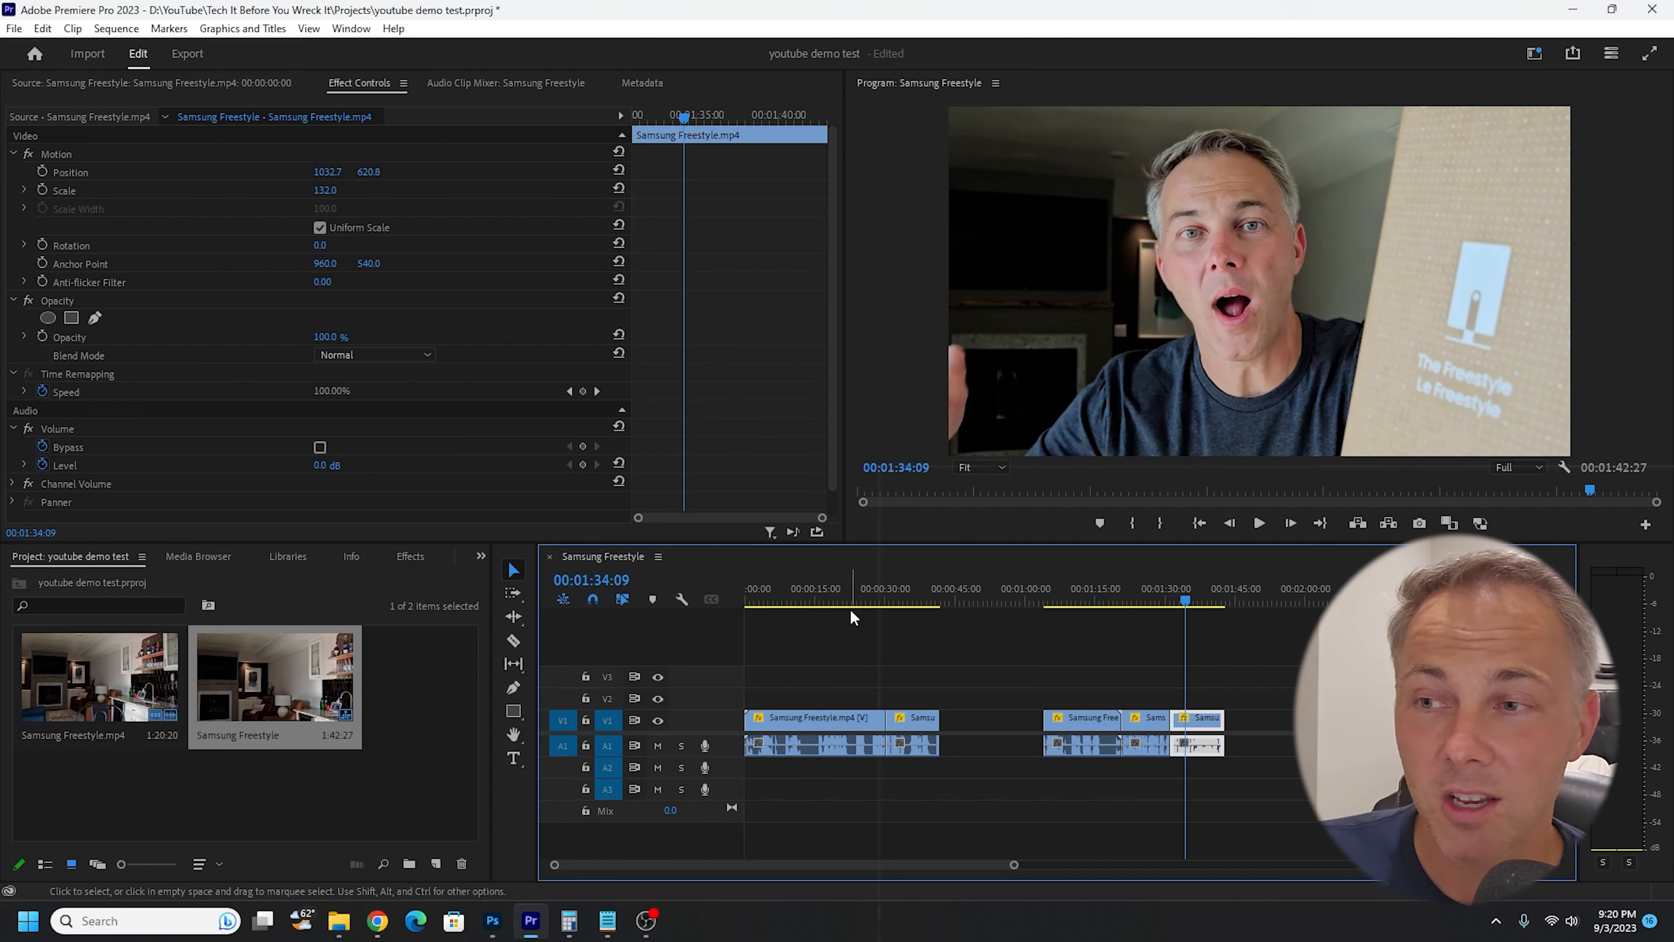
# - Replace all timeline segments with a fresh copy of Samsung Freestyle.mp4 at the start of V2 and move the playhead to 00:00:17:00
pyautogui.moveTo(1282, 676); pyautogui.dragTo(704, 795)
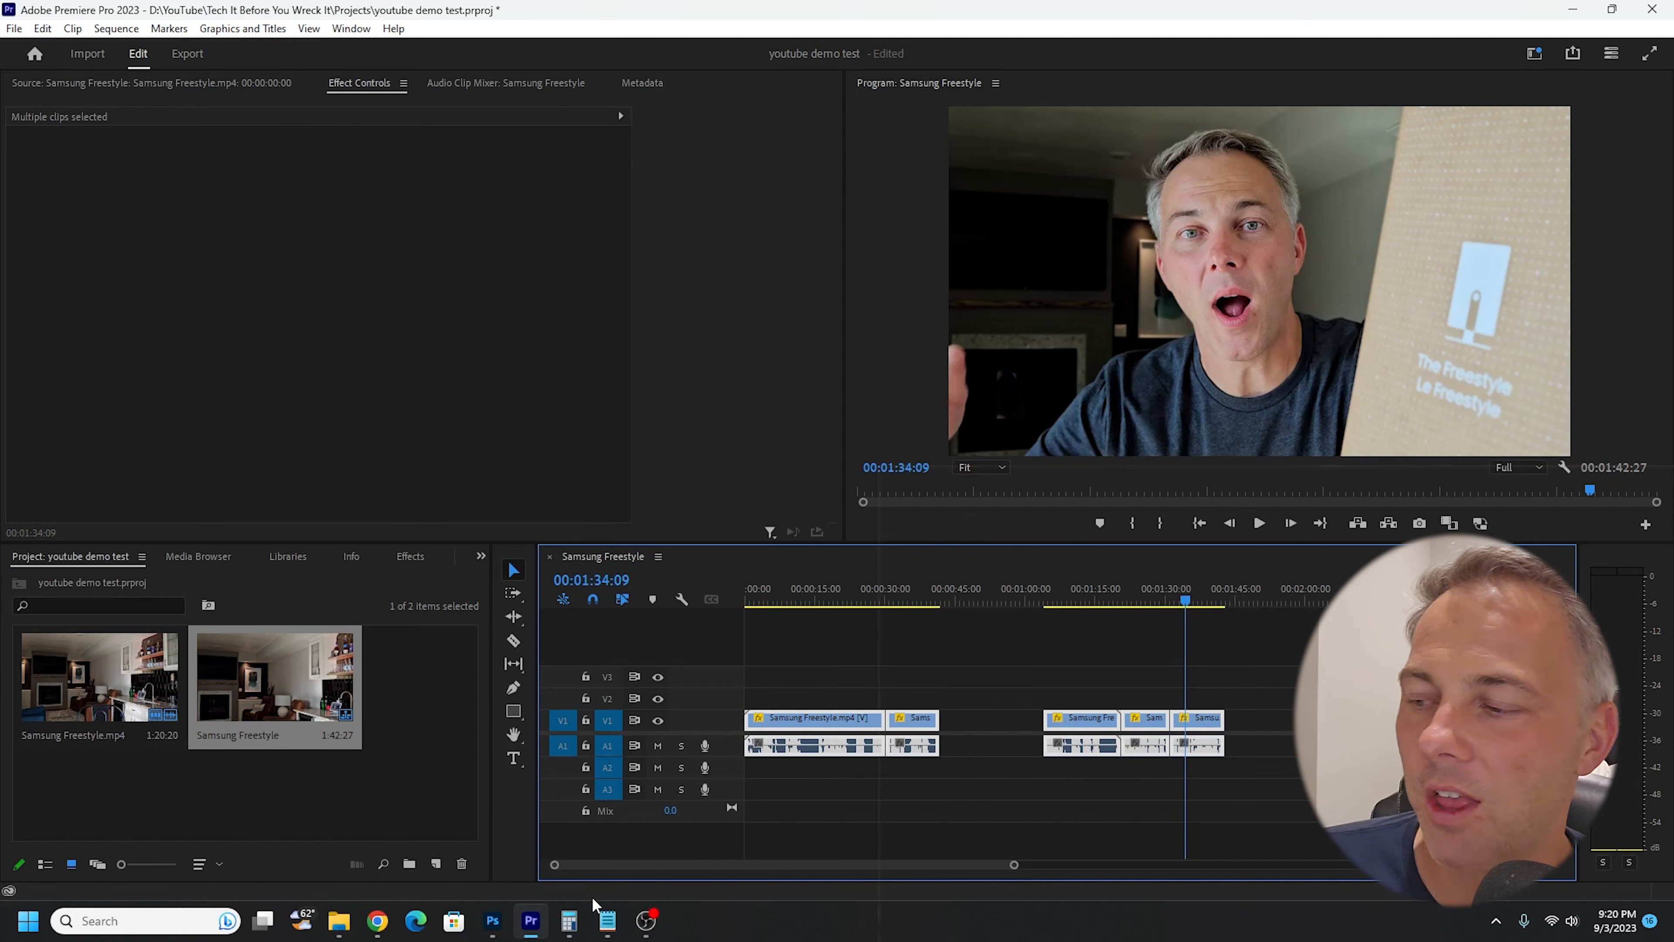
pyautogui.press('Delete')
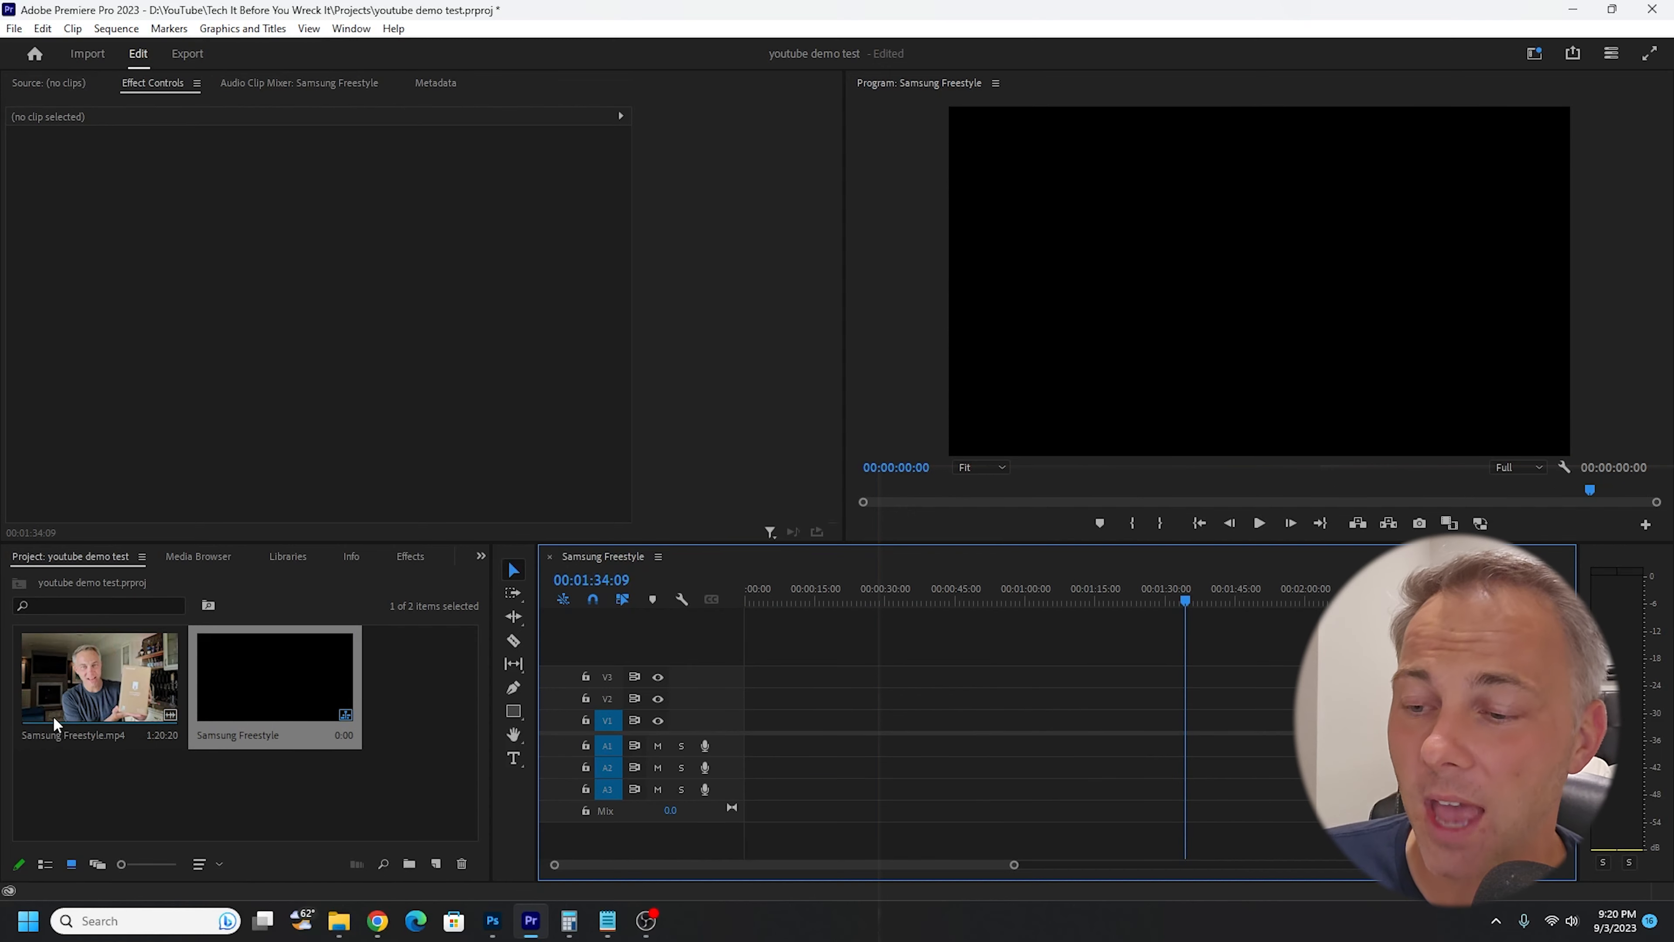
pyautogui.click(73, 688)
pyautogui.moveTo(73, 687); pyautogui.dragTo(756, 707)
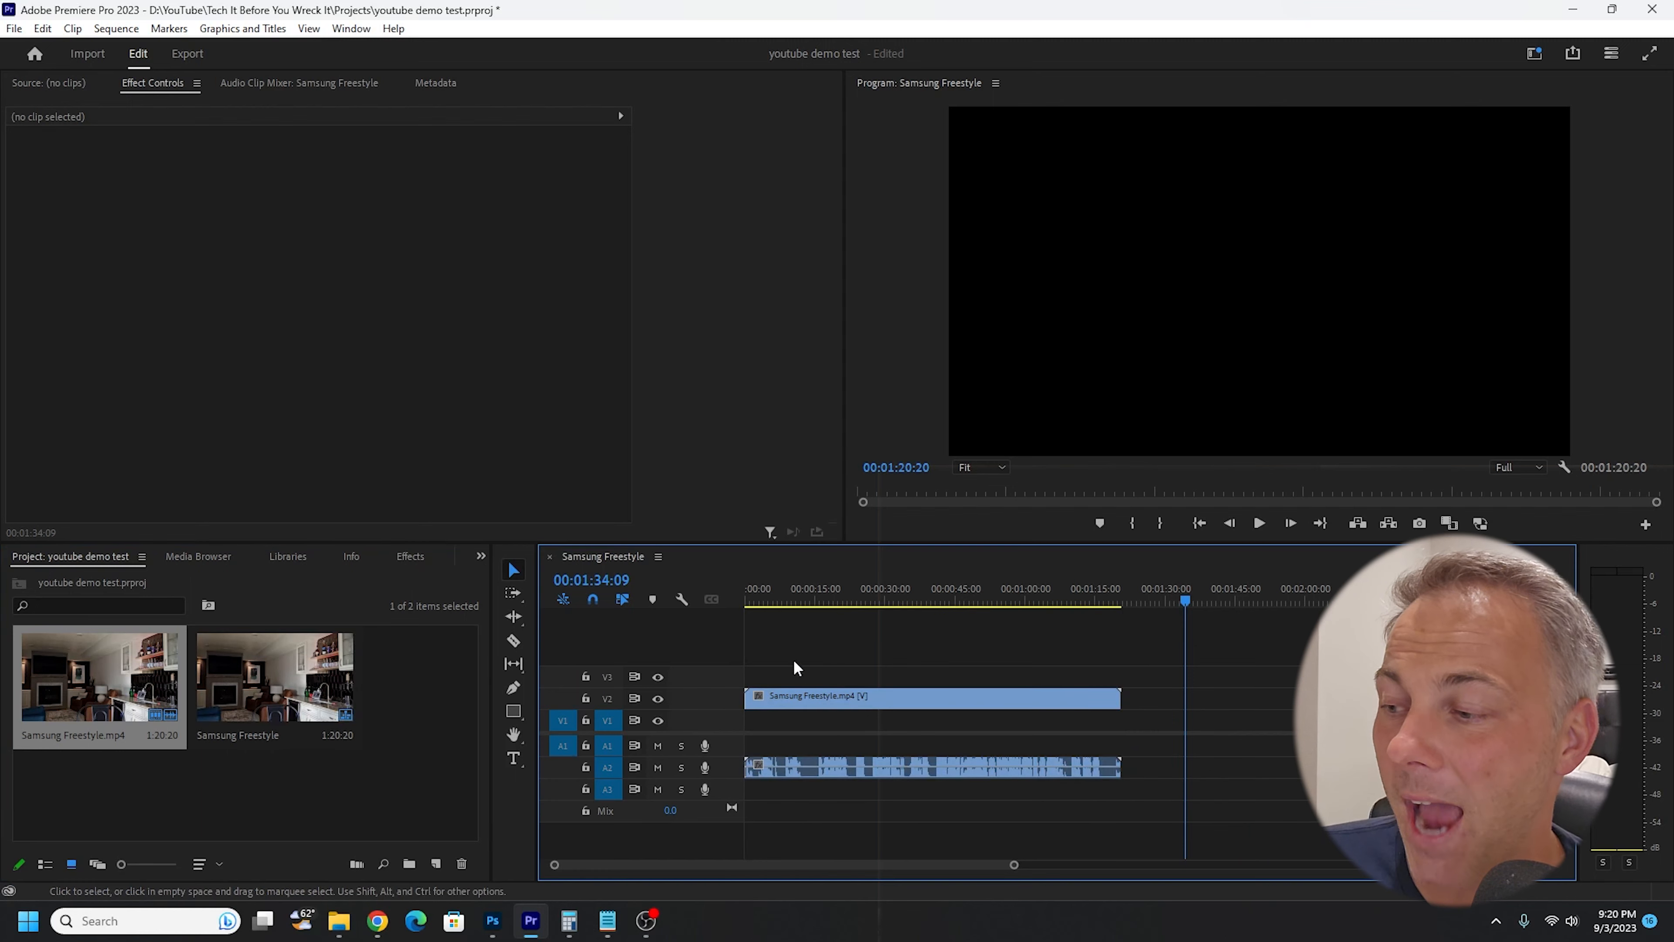
pyautogui.click(780, 594)
pyautogui.moveTo(801, 602); pyautogui.dragTo(825, 606)
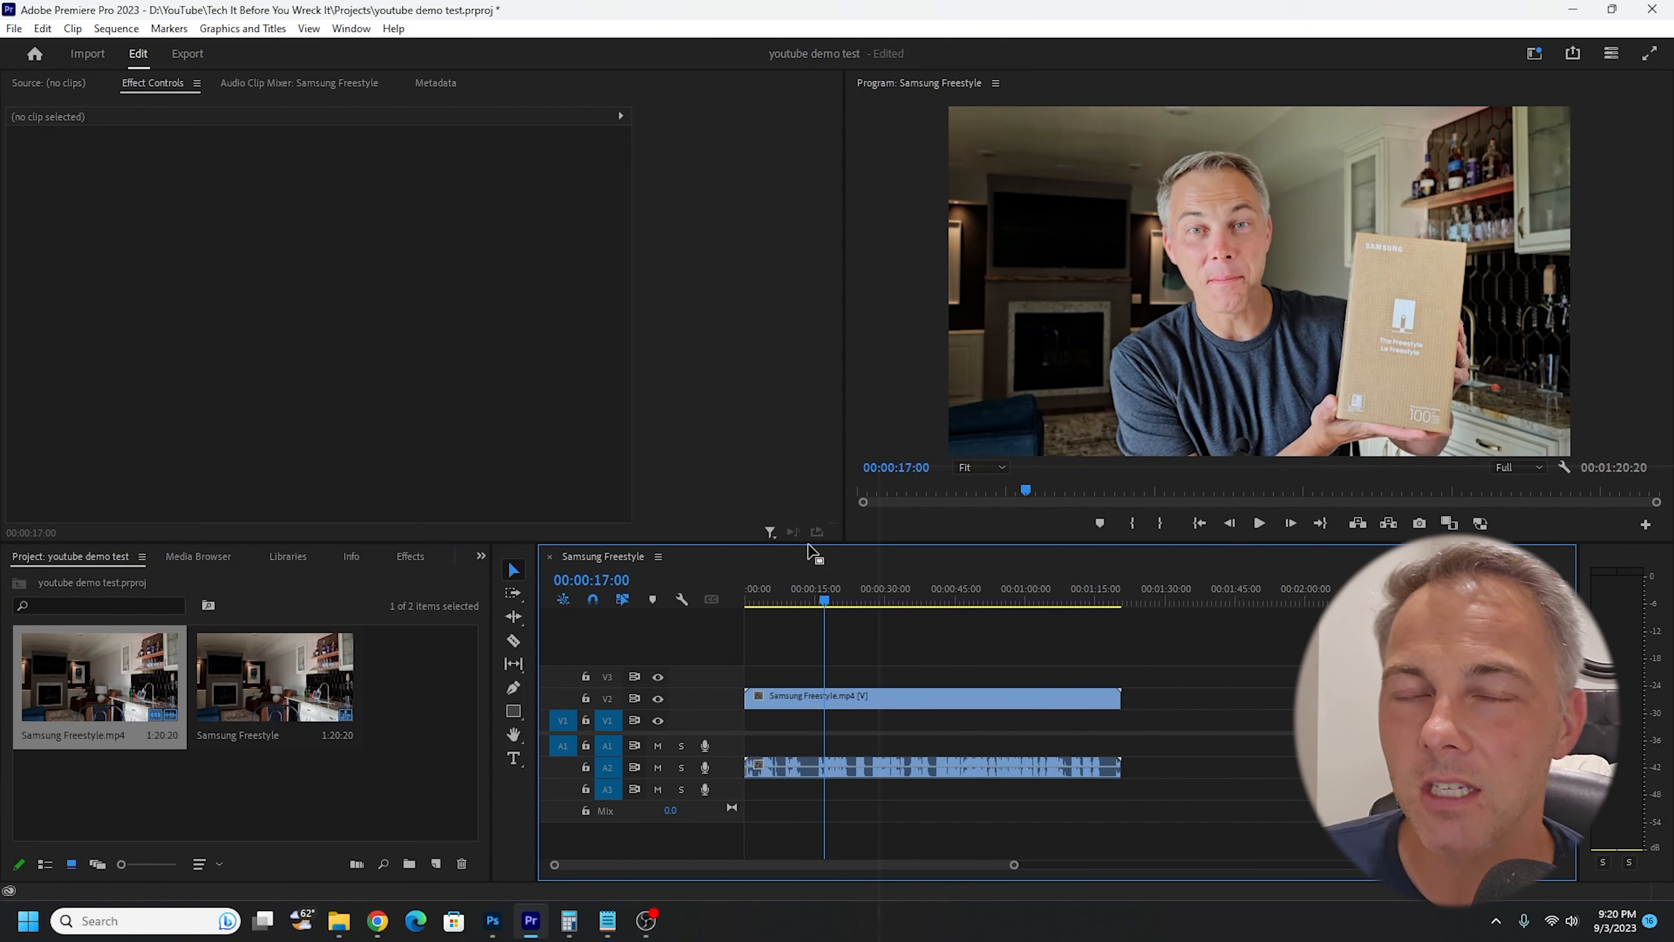
# - Find the Crop video effect and apply it to the Samsung Freestyle.mp4 clip on V2
pyautogui.click(883, 699)
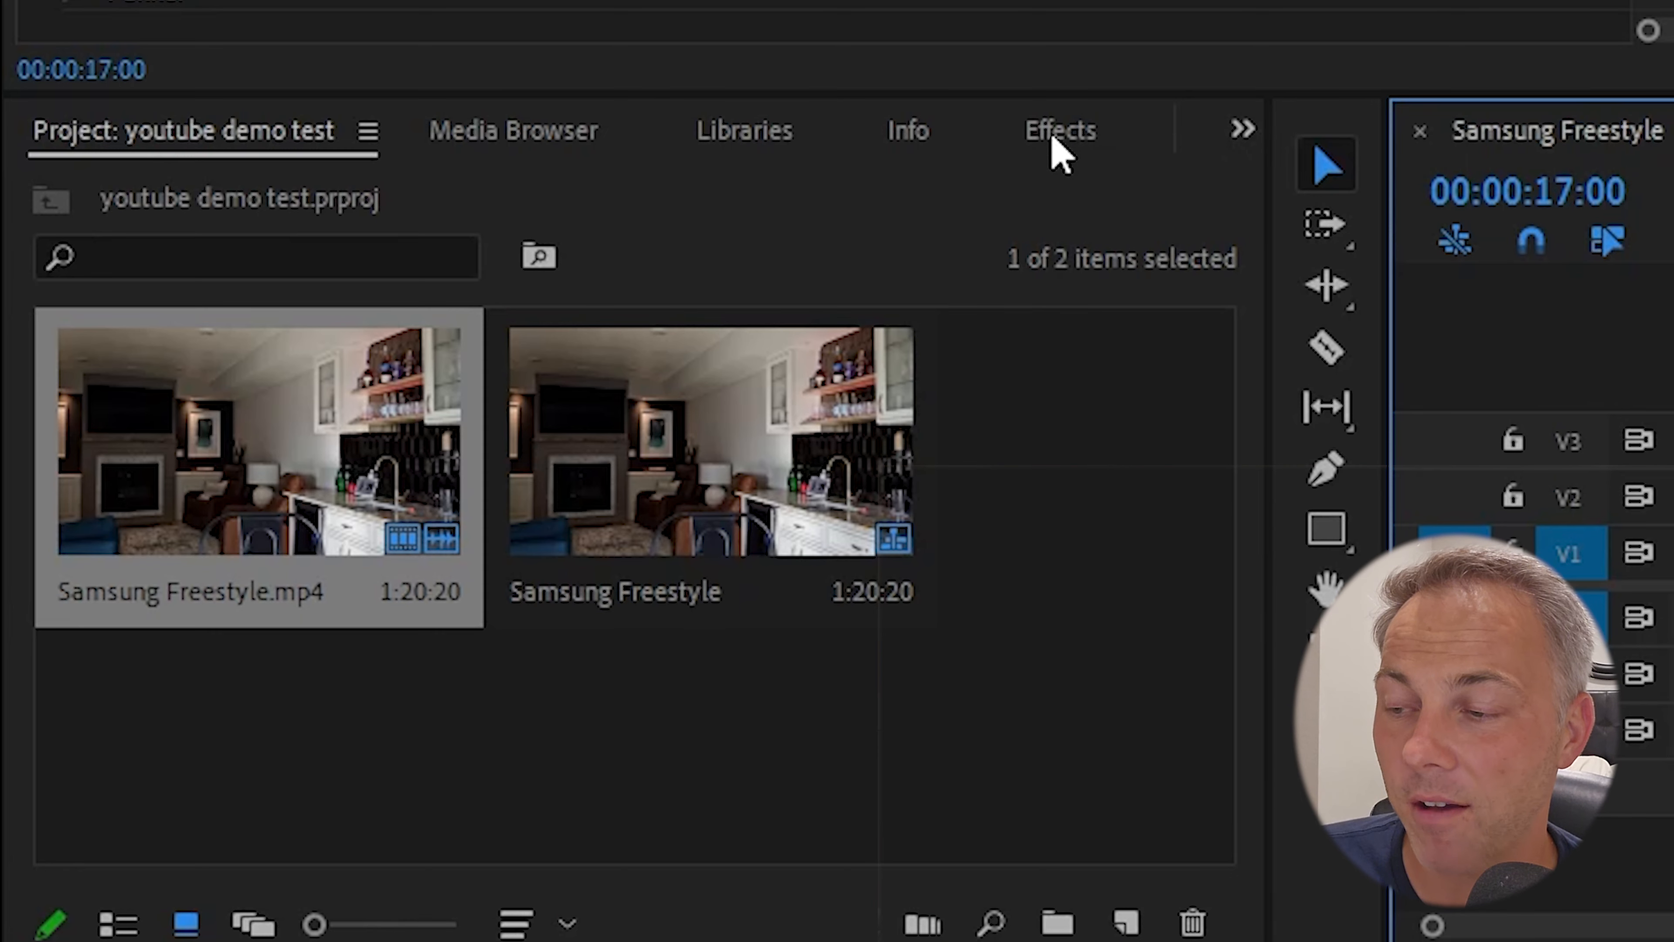
pyautogui.click(1053, 135)
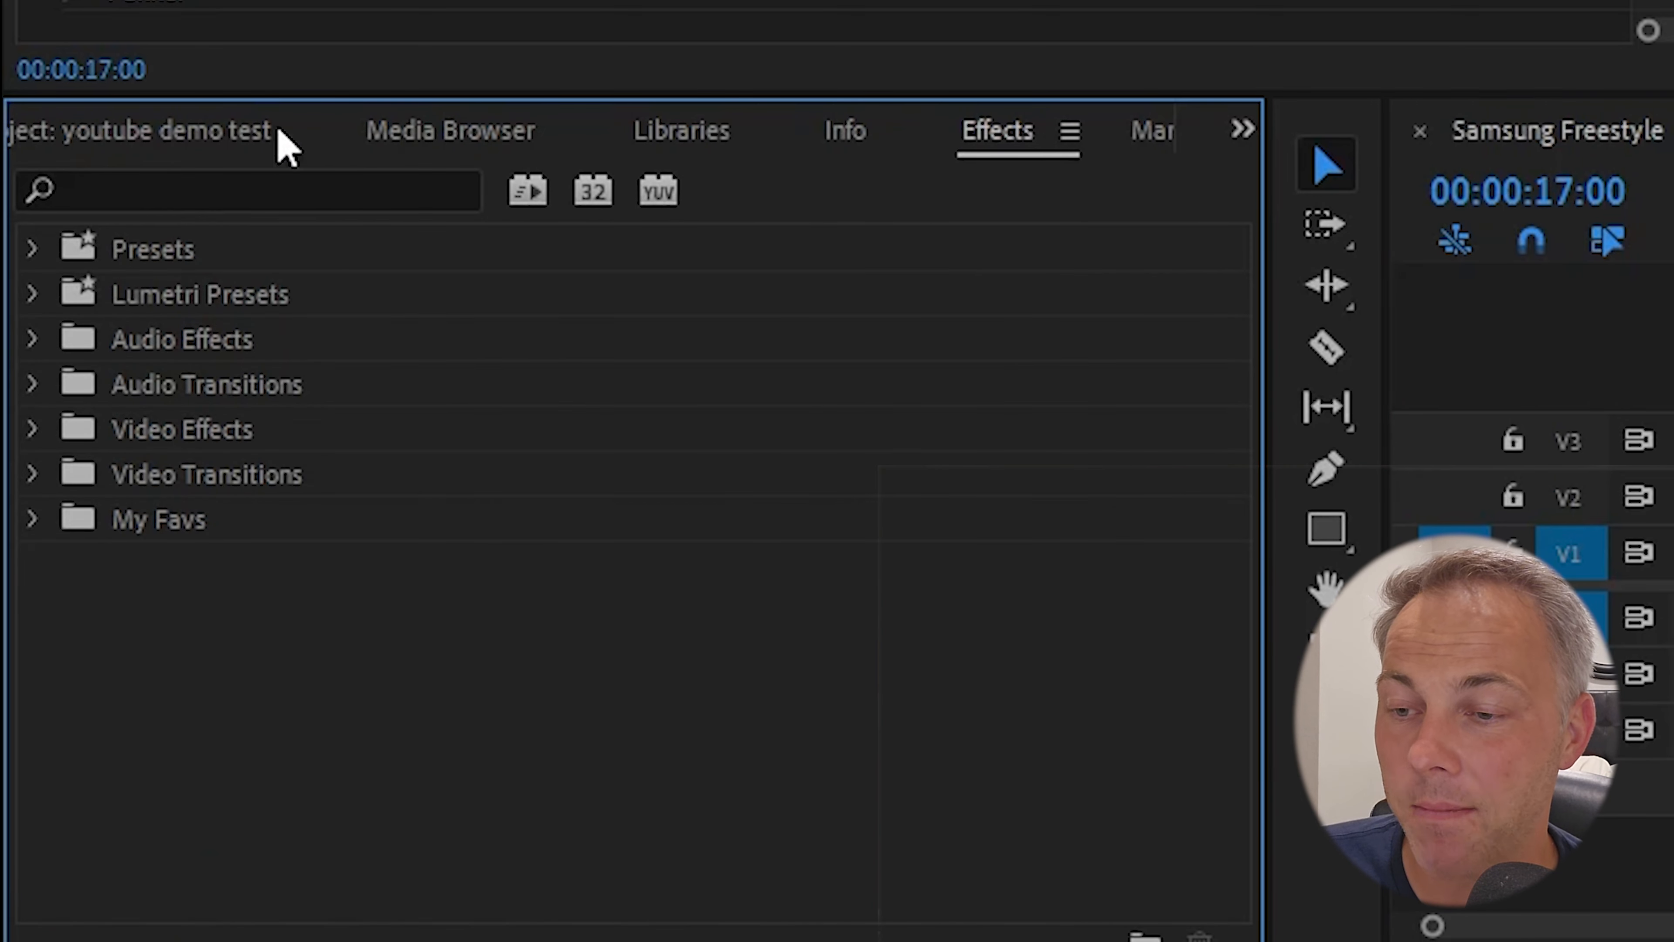
pyautogui.click(257, 192)
pyautogui.write('crop')
pyautogui.moveTo(72, 707); pyautogui.dragTo(902, 705)
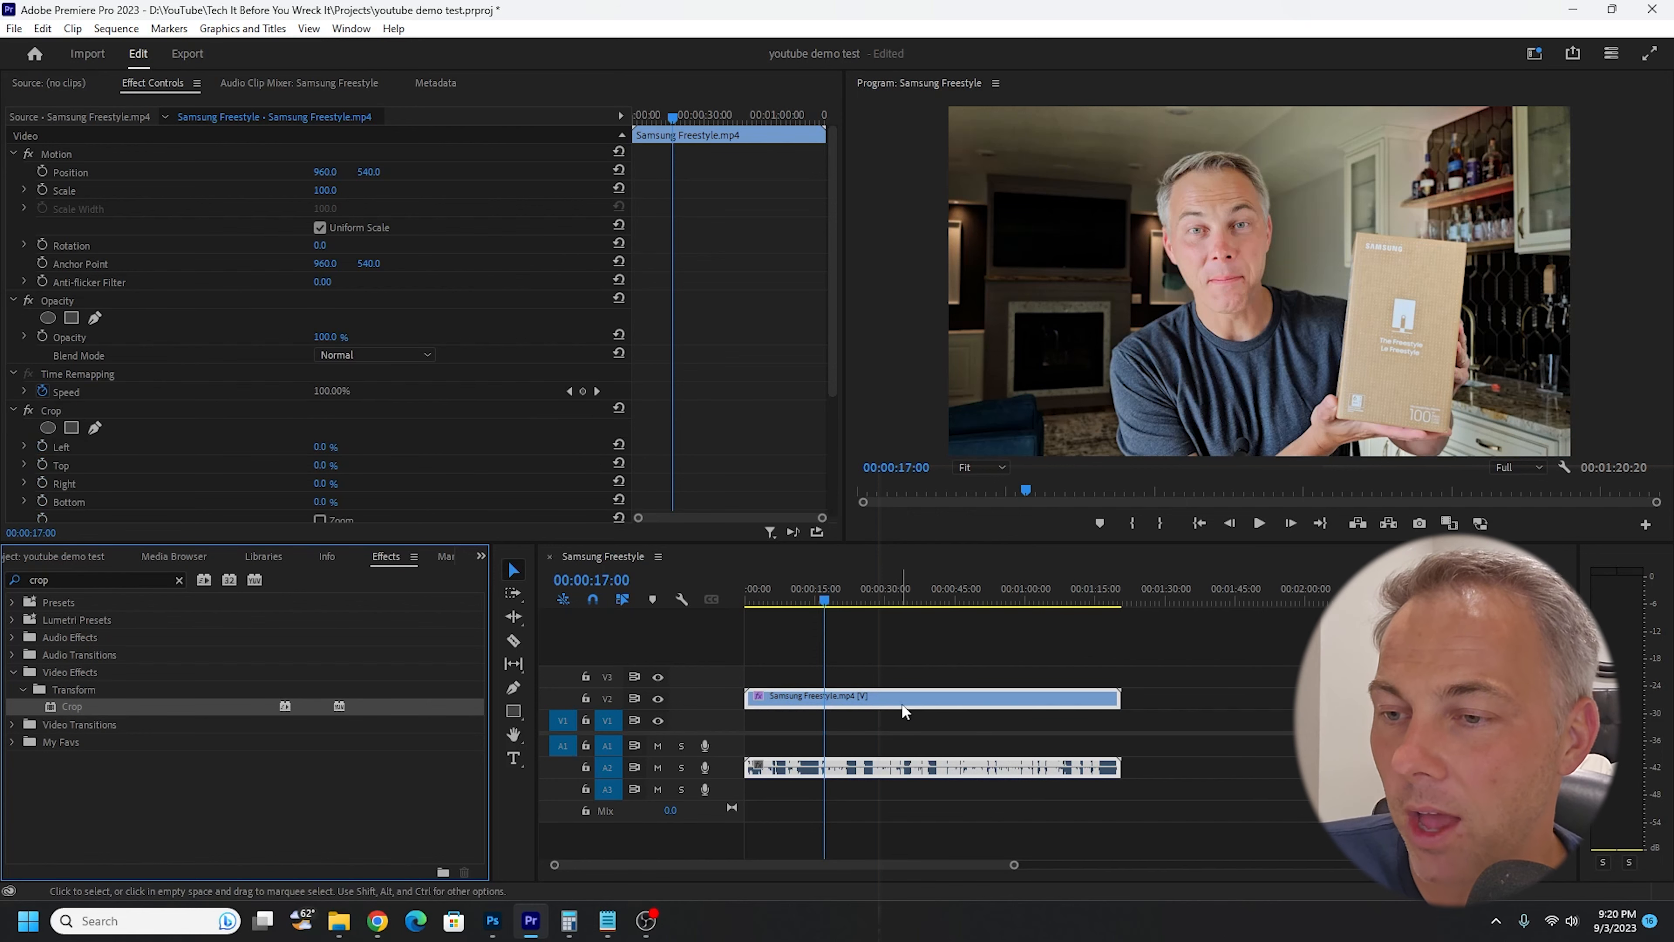
# - Set the Crop effect's Left and Right values to 25%
pyautogui.scroll(-1, 274, 318)
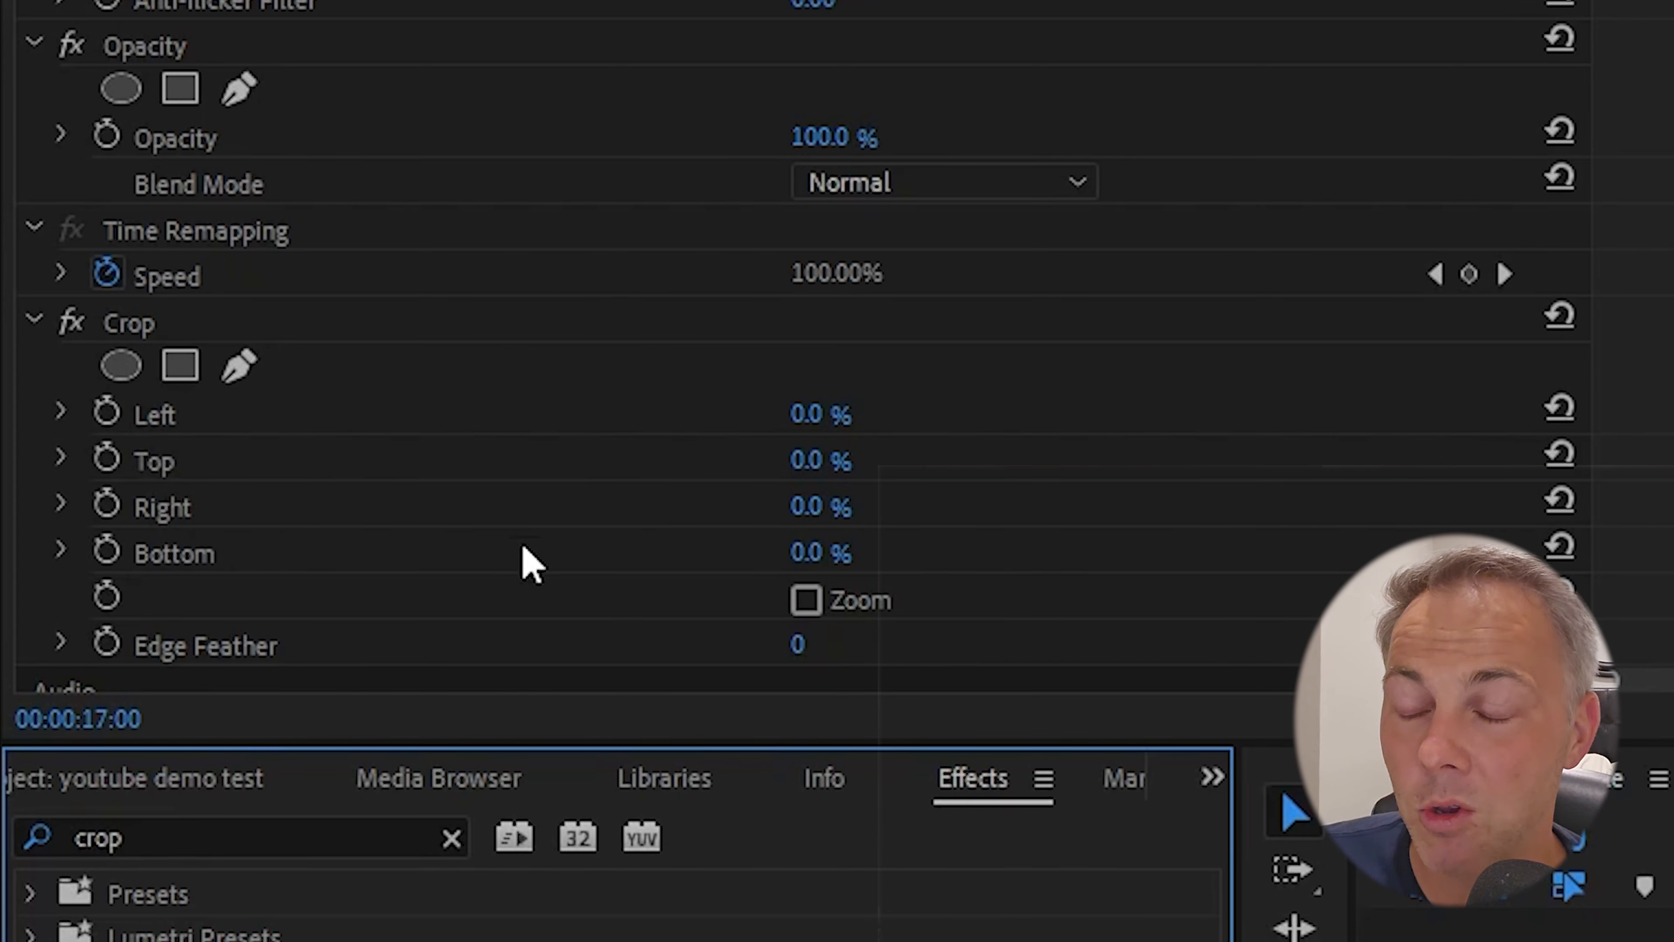
pyautogui.click(810, 417)
pyautogui.moveTo(312, 414); pyautogui.dragTo(339, 410)
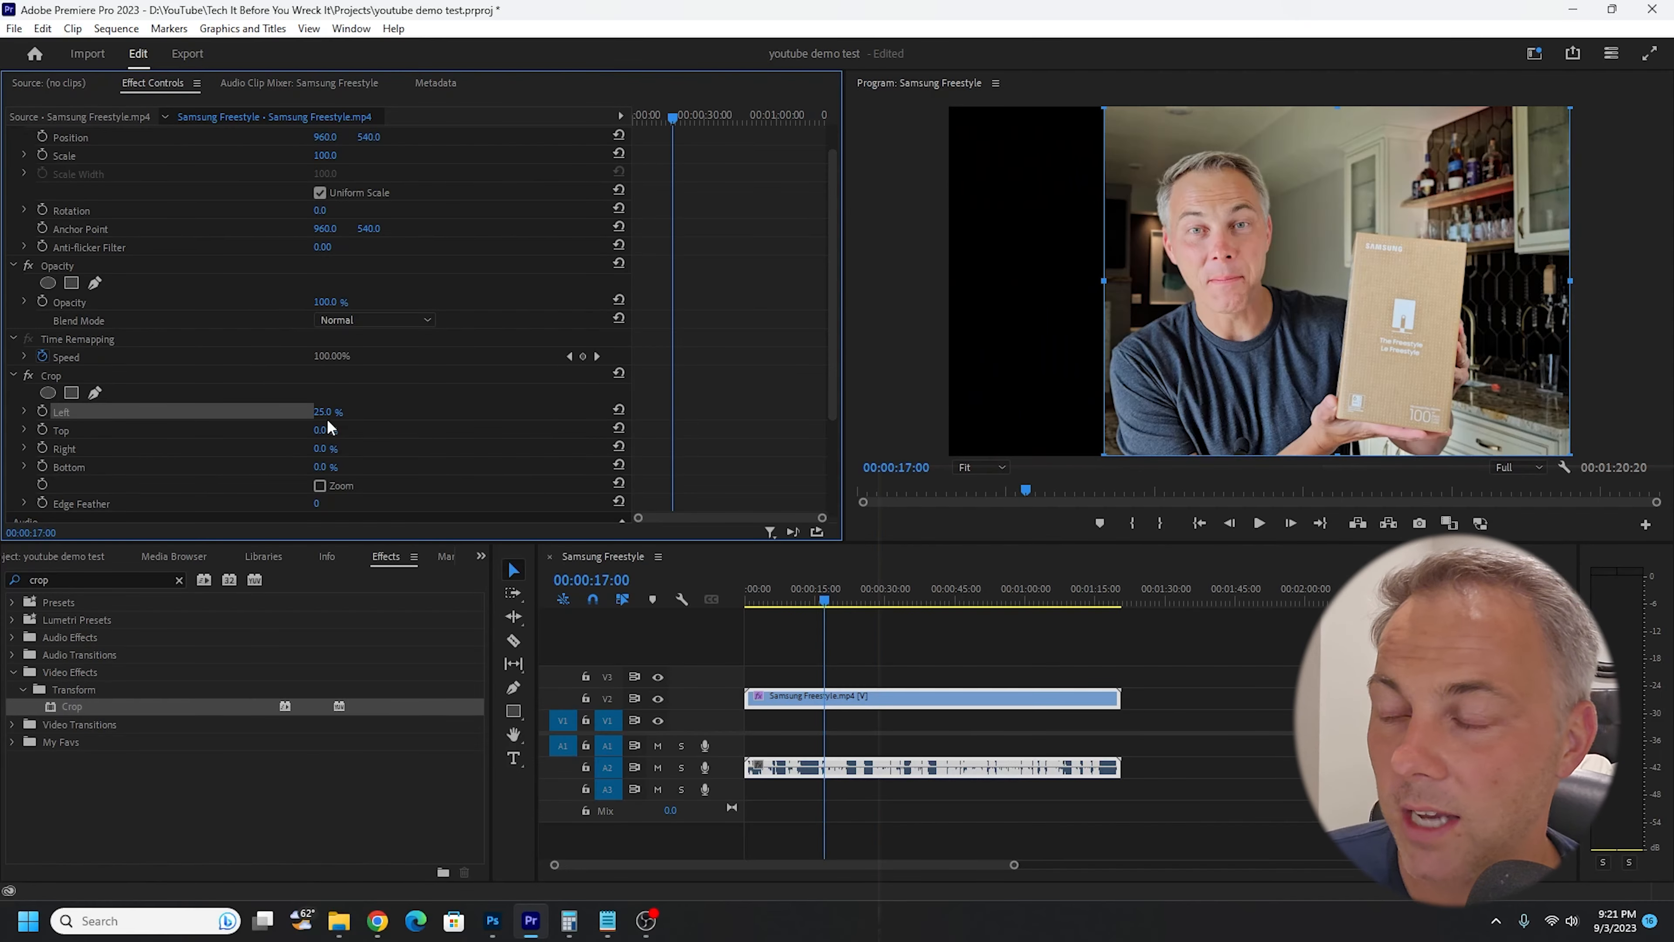
pyautogui.click(323, 448)
pyautogui.write('25')
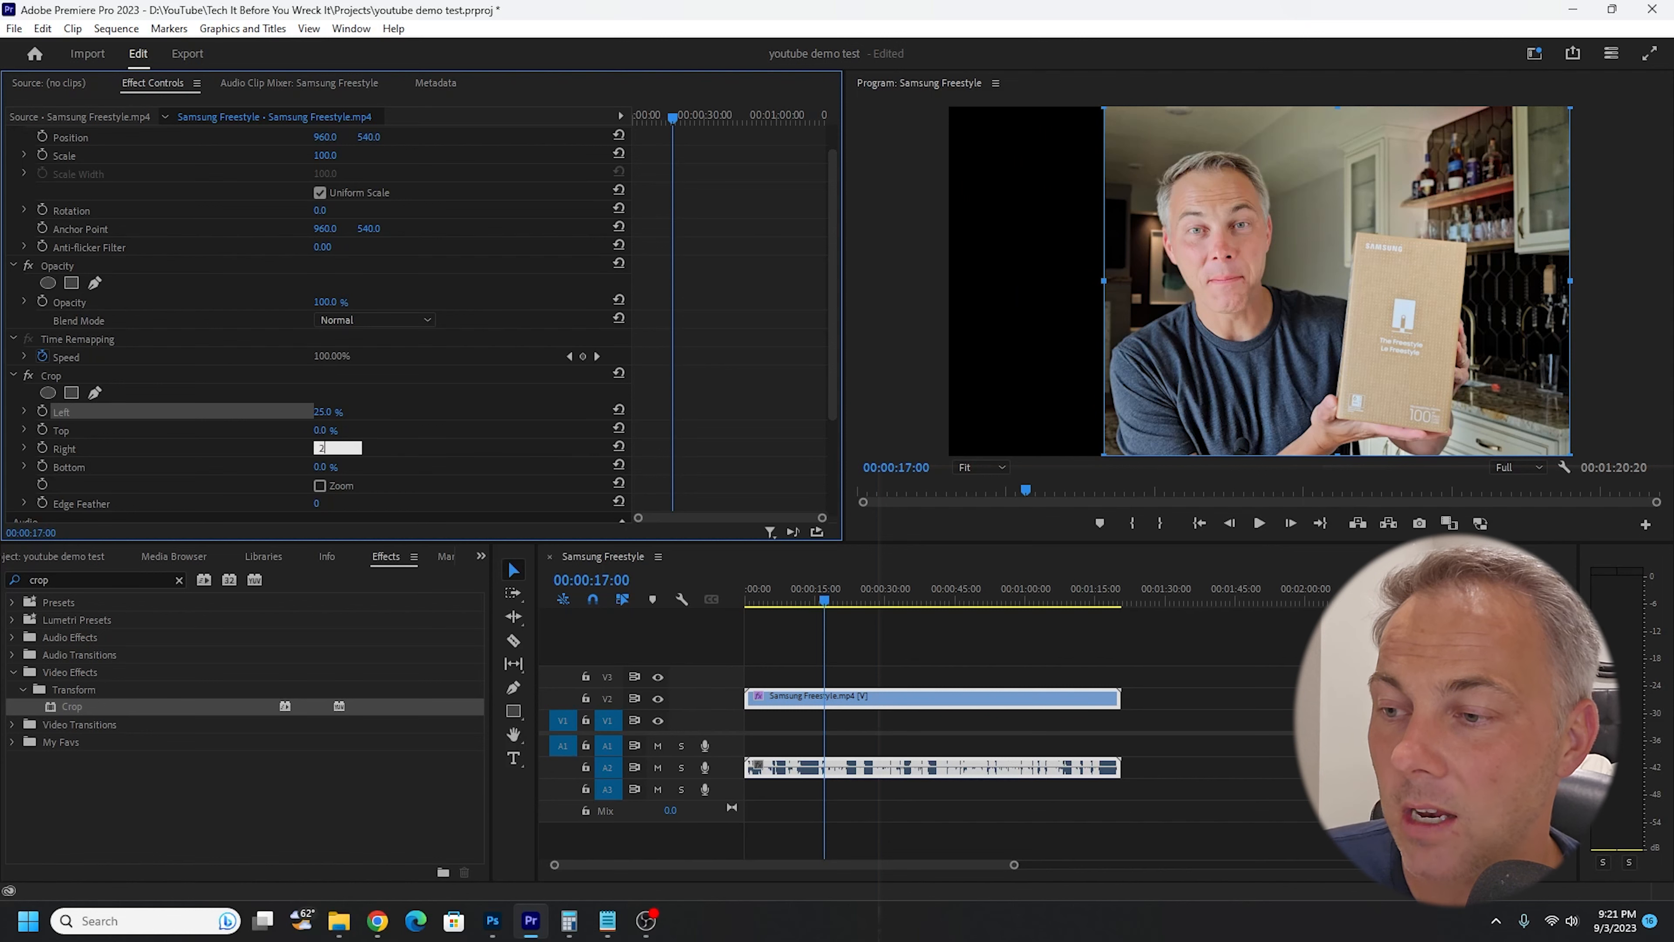
pyautogui.press('Return')
# - Set the Crop effect's Top and Bottom values to 25%
pyautogui.click(323, 430)
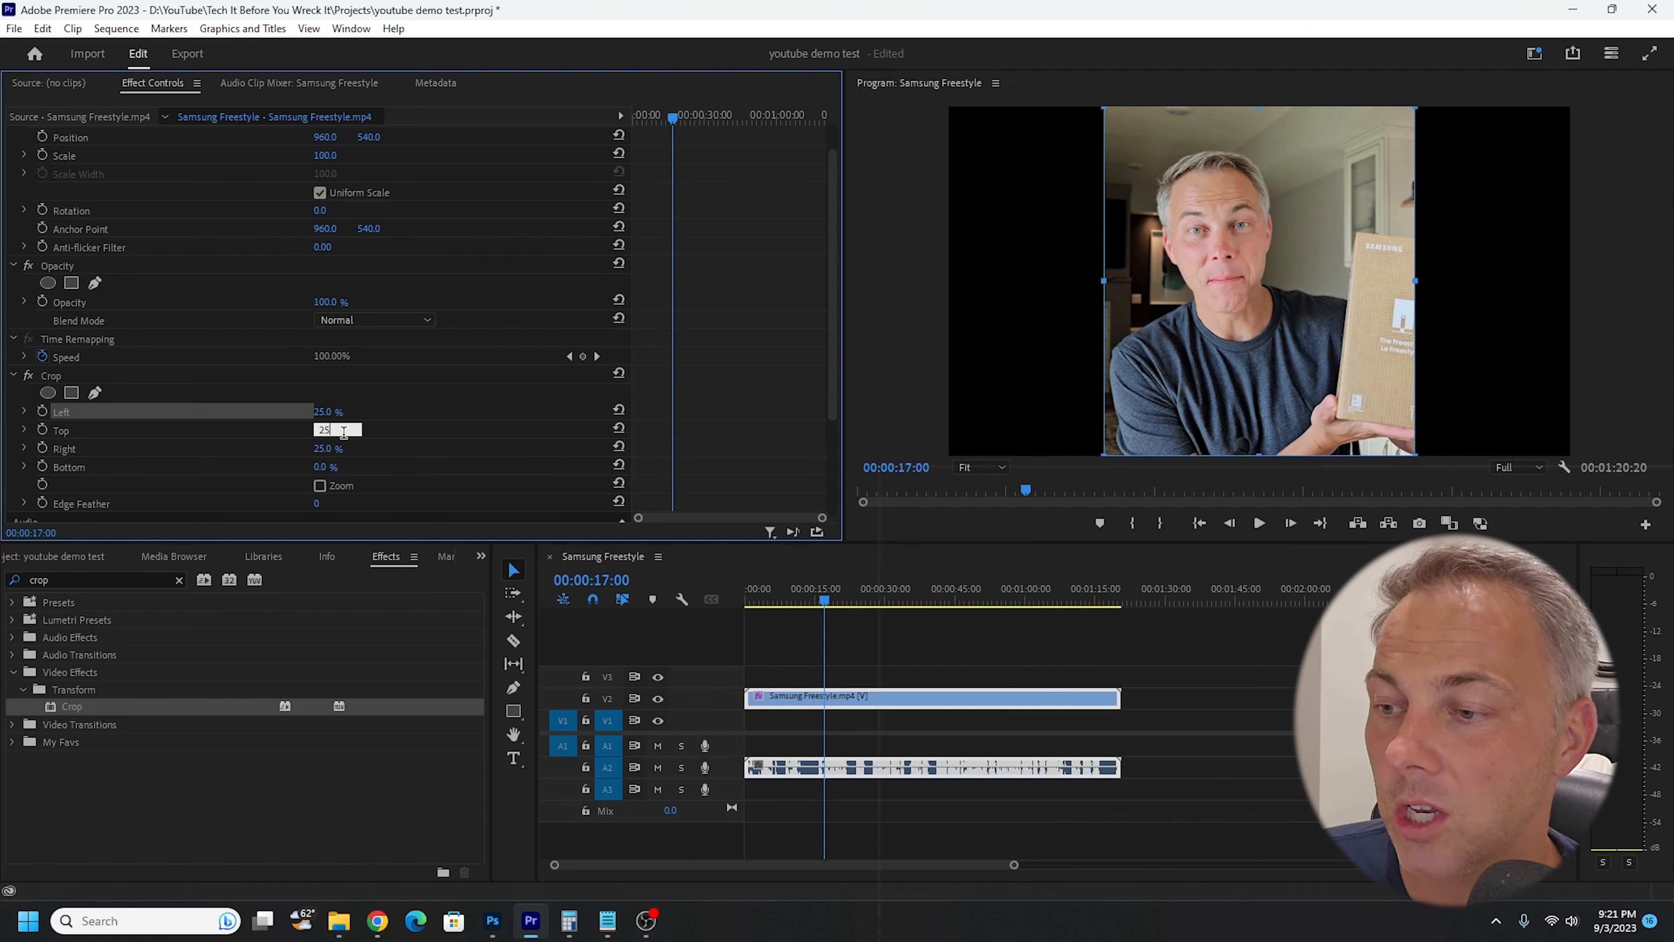
pyautogui.write('25')
pyautogui.press('Return')
pyautogui.click(323, 466)
pyautogui.write('25')
pyautogui.press('Return')
pyautogui.scroll(-2, 250, 430)
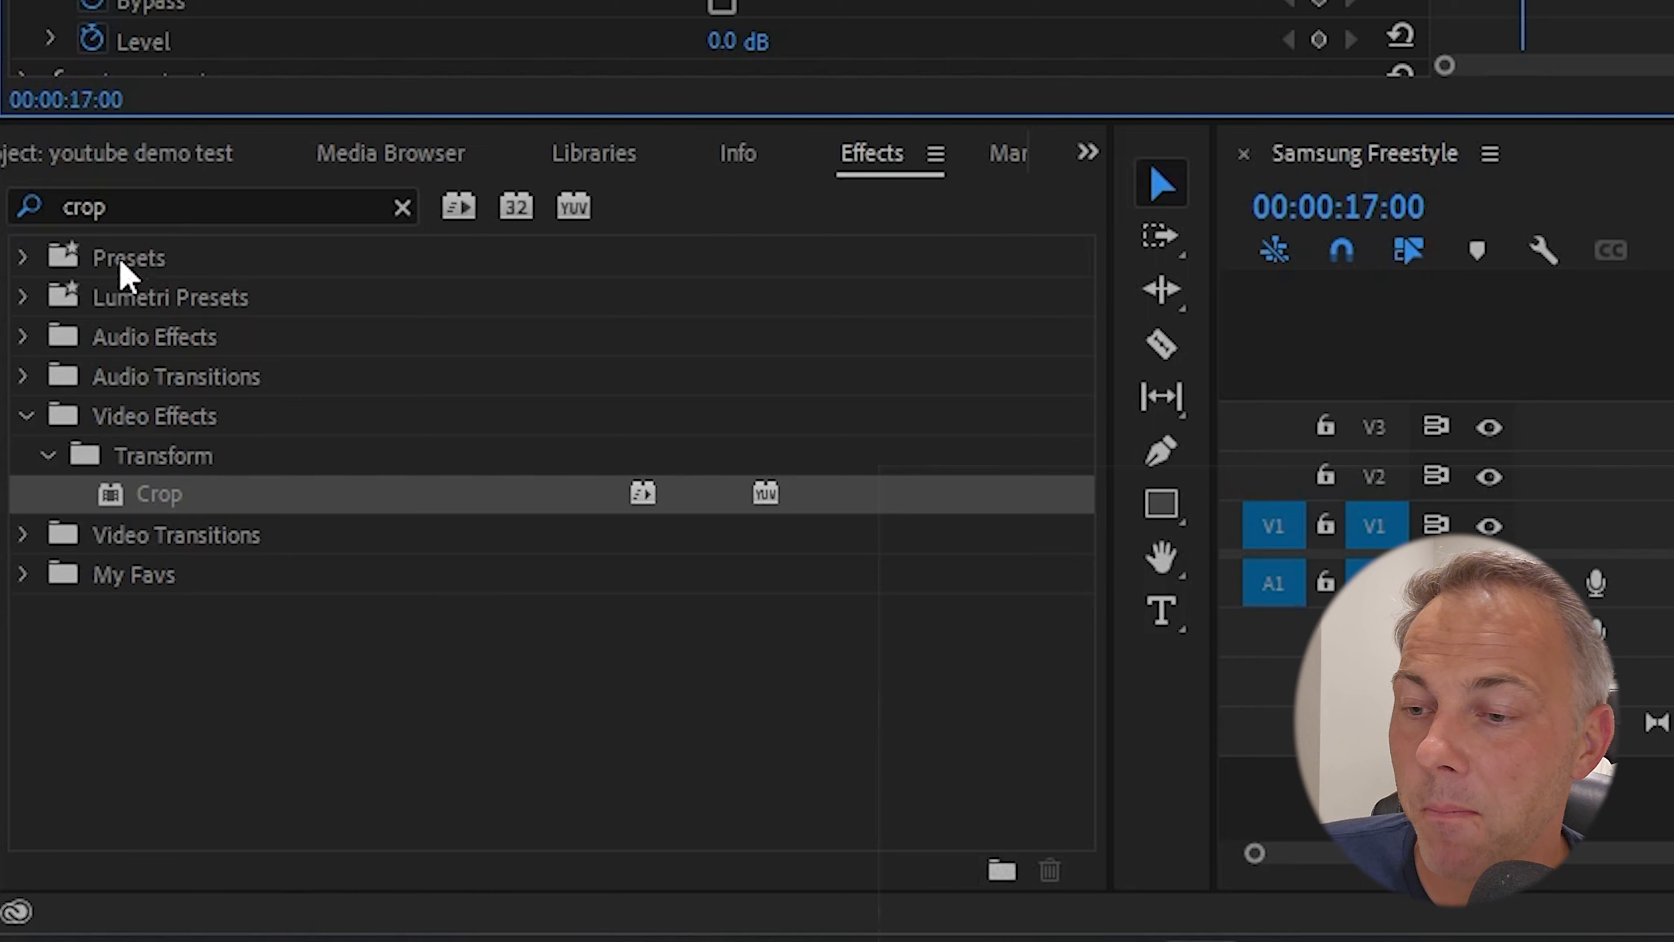
# - Create a dark green color matte in the youtube demo test project, keeping the default video settings and the name Color Matte
pyautogui.click(60, 556)
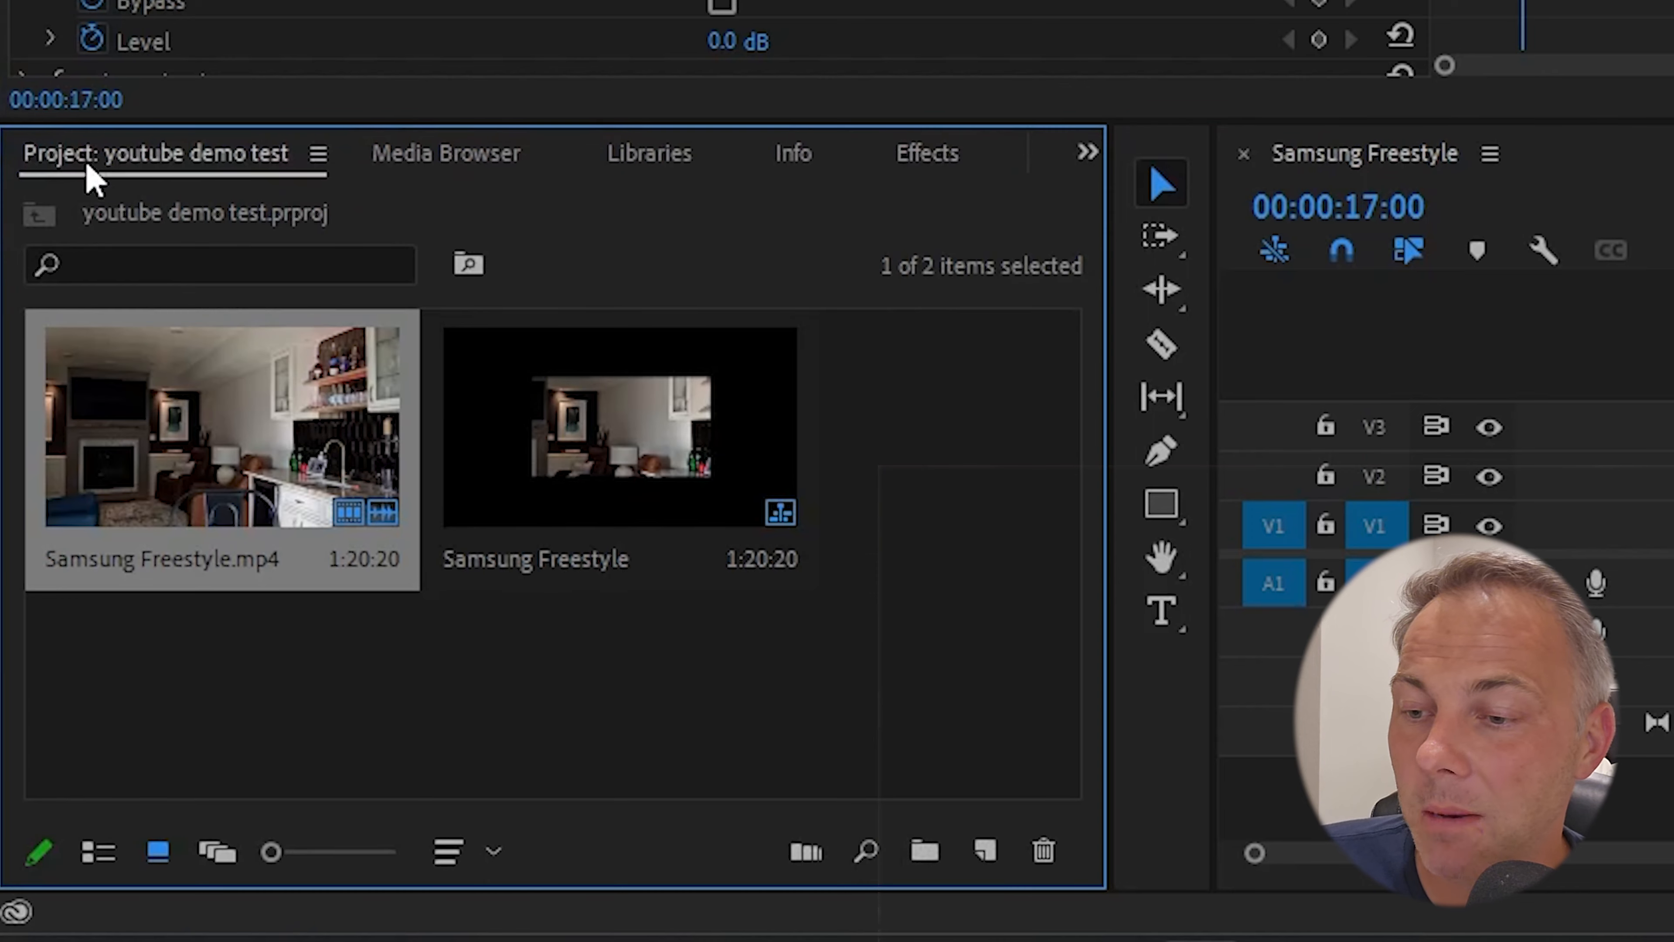
pyautogui.click(985, 852)
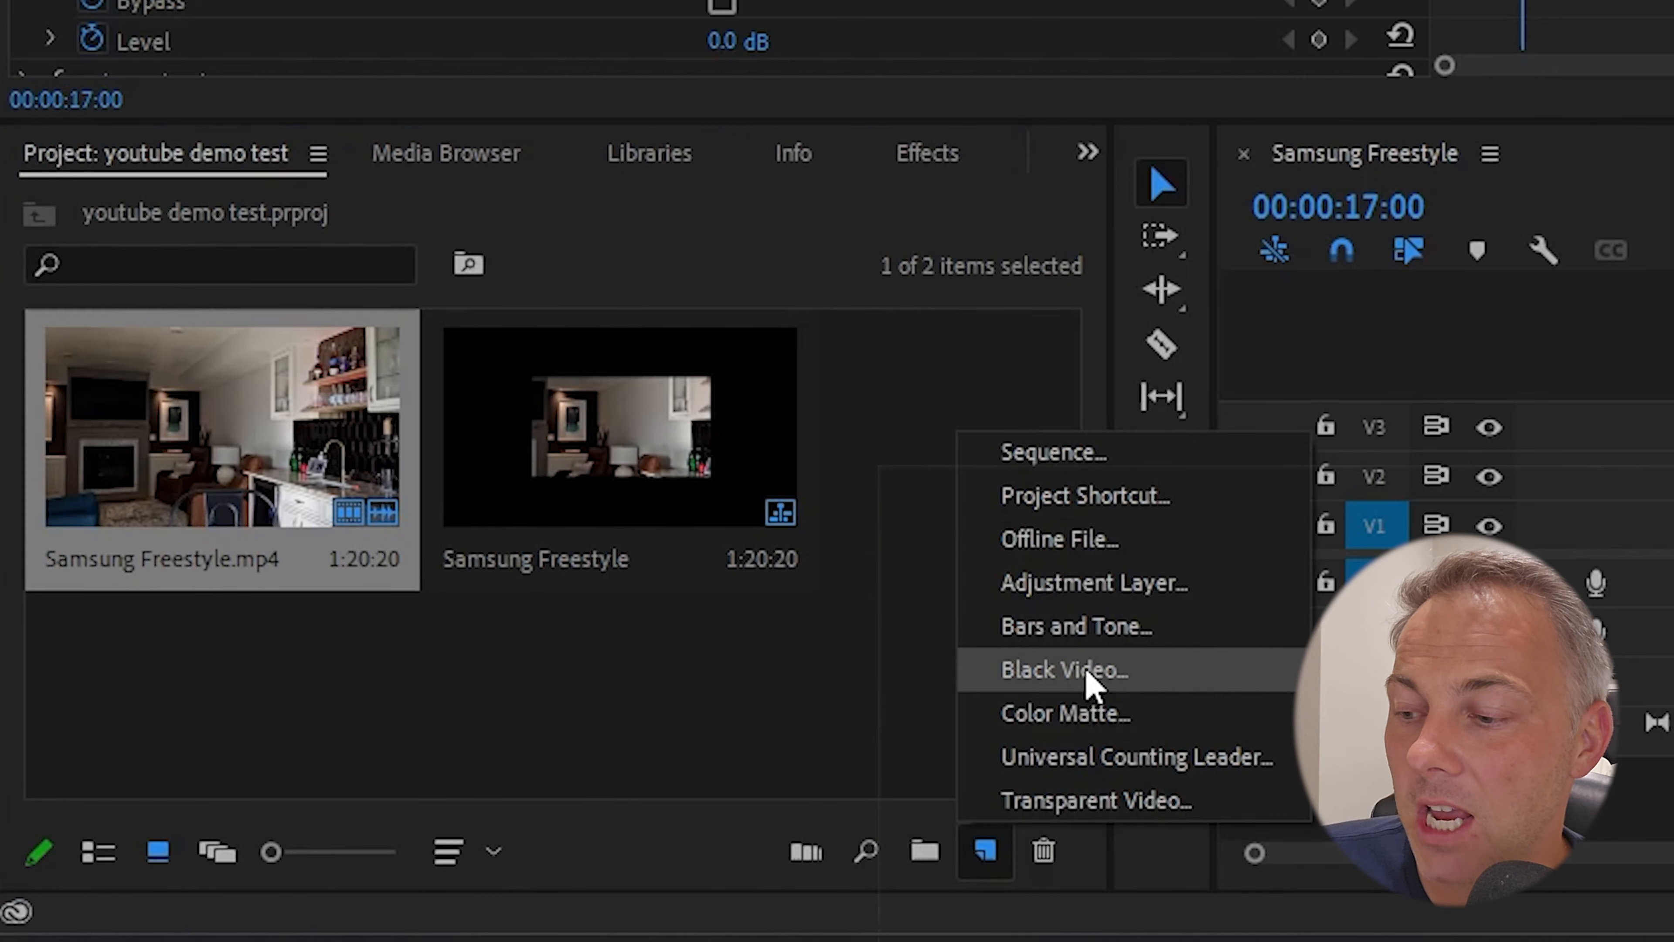
pyautogui.click(1083, 710)
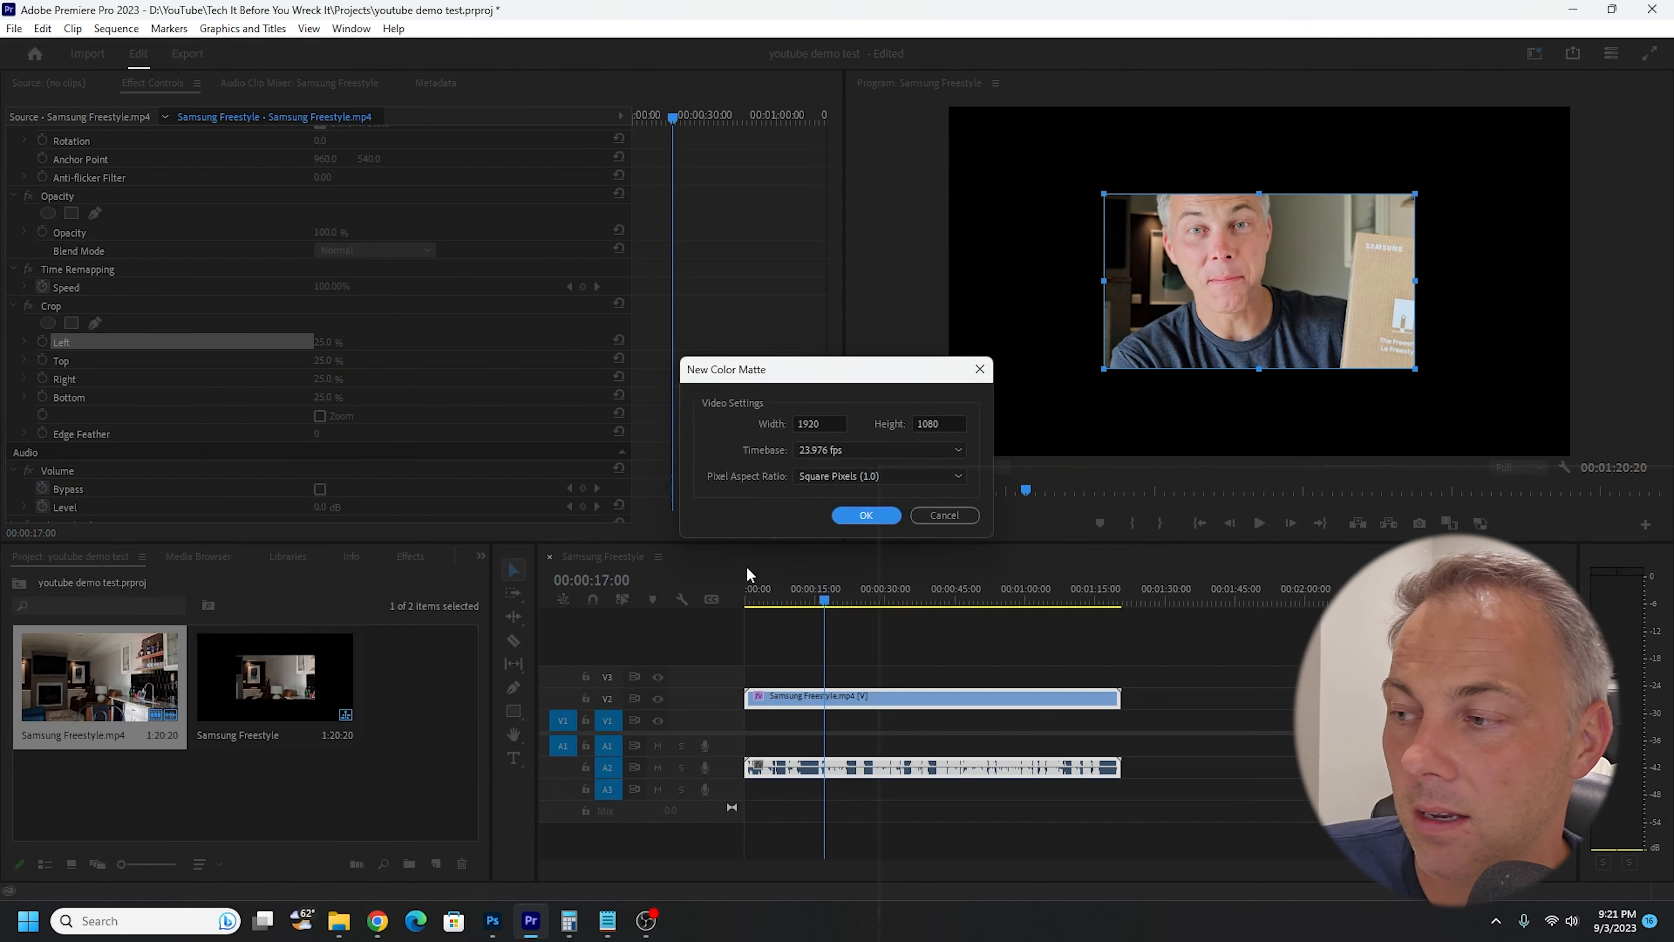
pyautogui.click(836, 519)
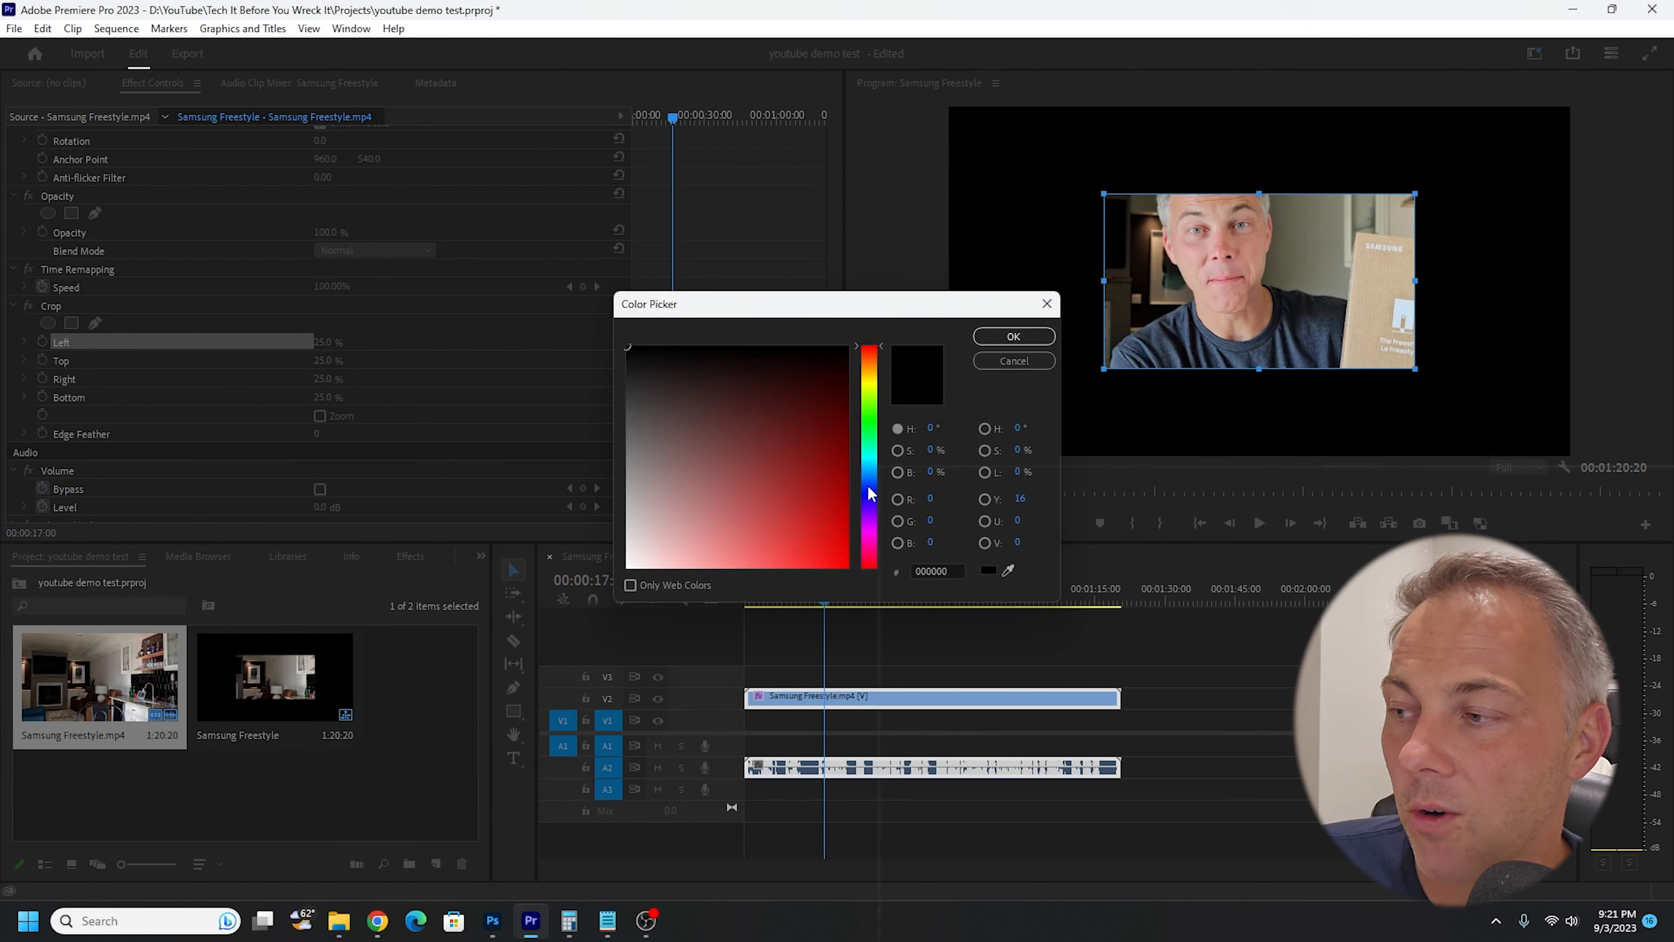
pyautogui.click(858, 416)
pyautogui.moveTo(856, 419); pyautogui.dragTo(860, 456)
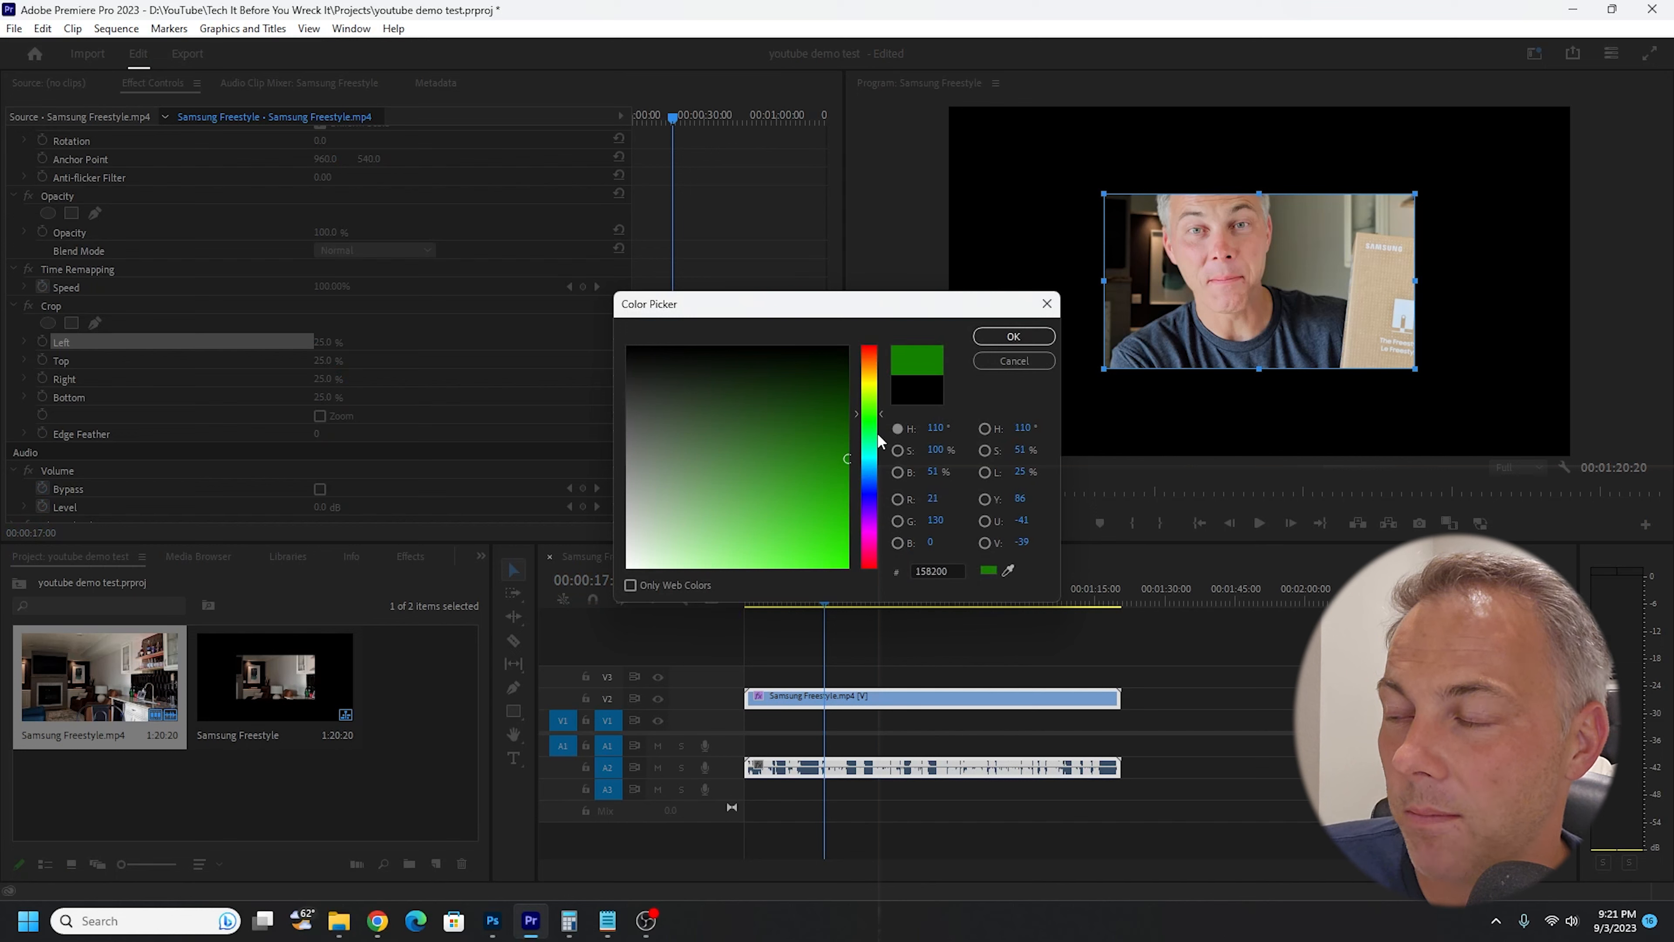
pyautogui.click(1013, 336)
pyautogui.click(797, 485)
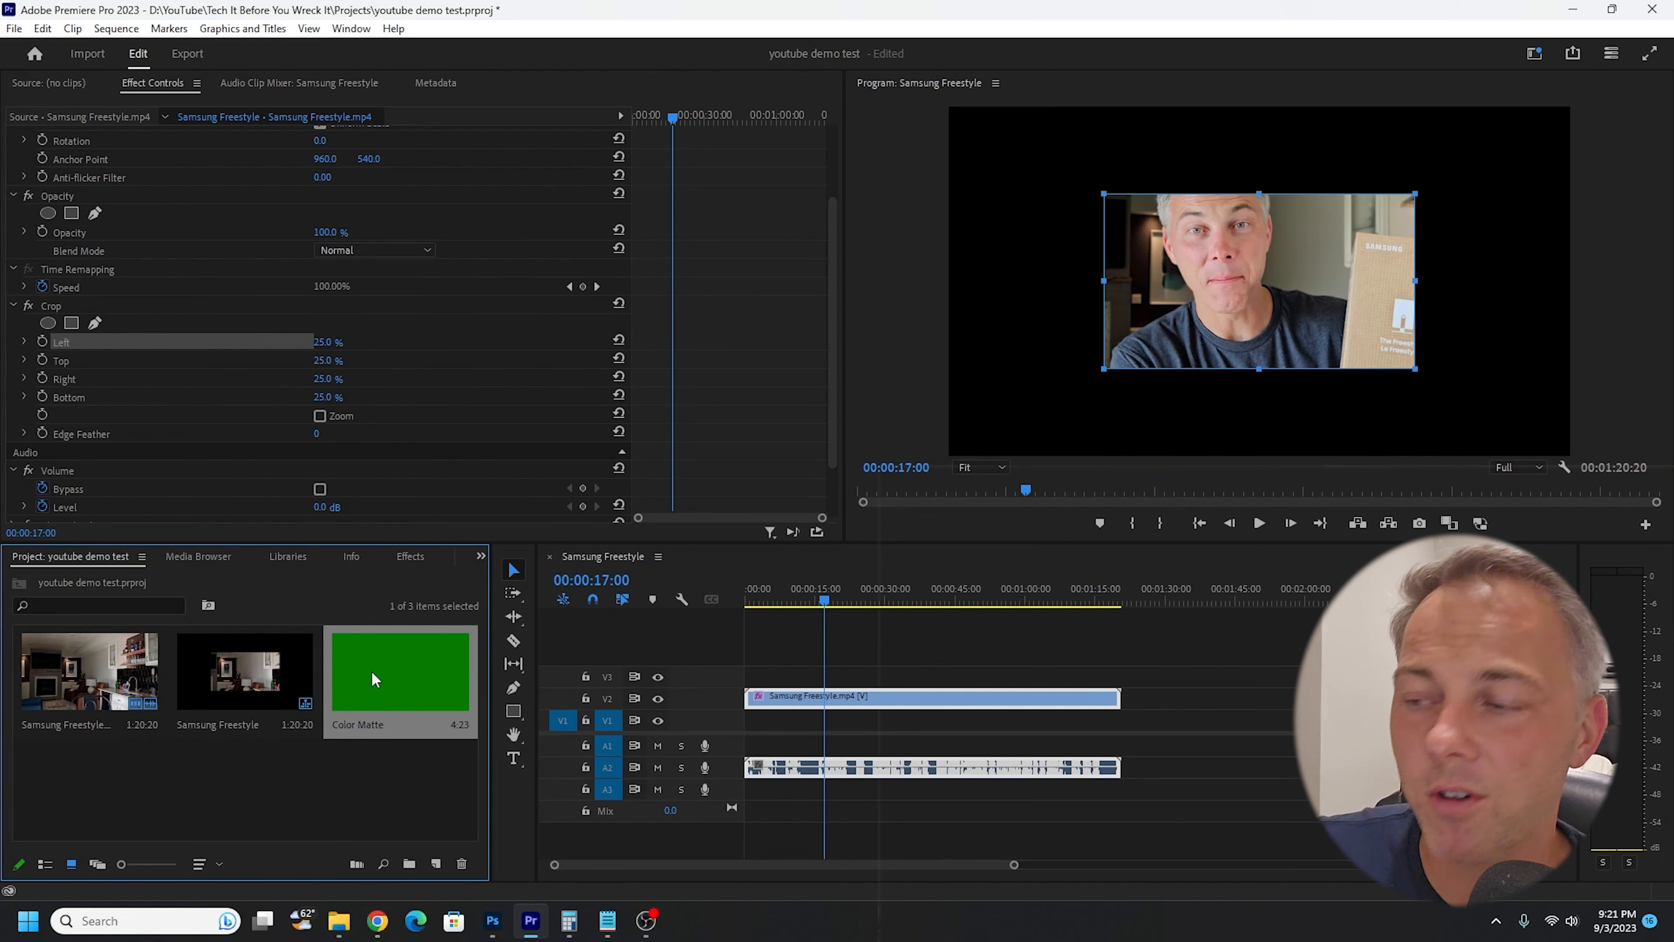
# - Place the green Color Matte on V1 beneath the cropped clip at 00:00:17:00 and preview the frame at 00:00:18:15
pyautogui.moveTo(372, 671); pyautogui.dragTo(790, 720)
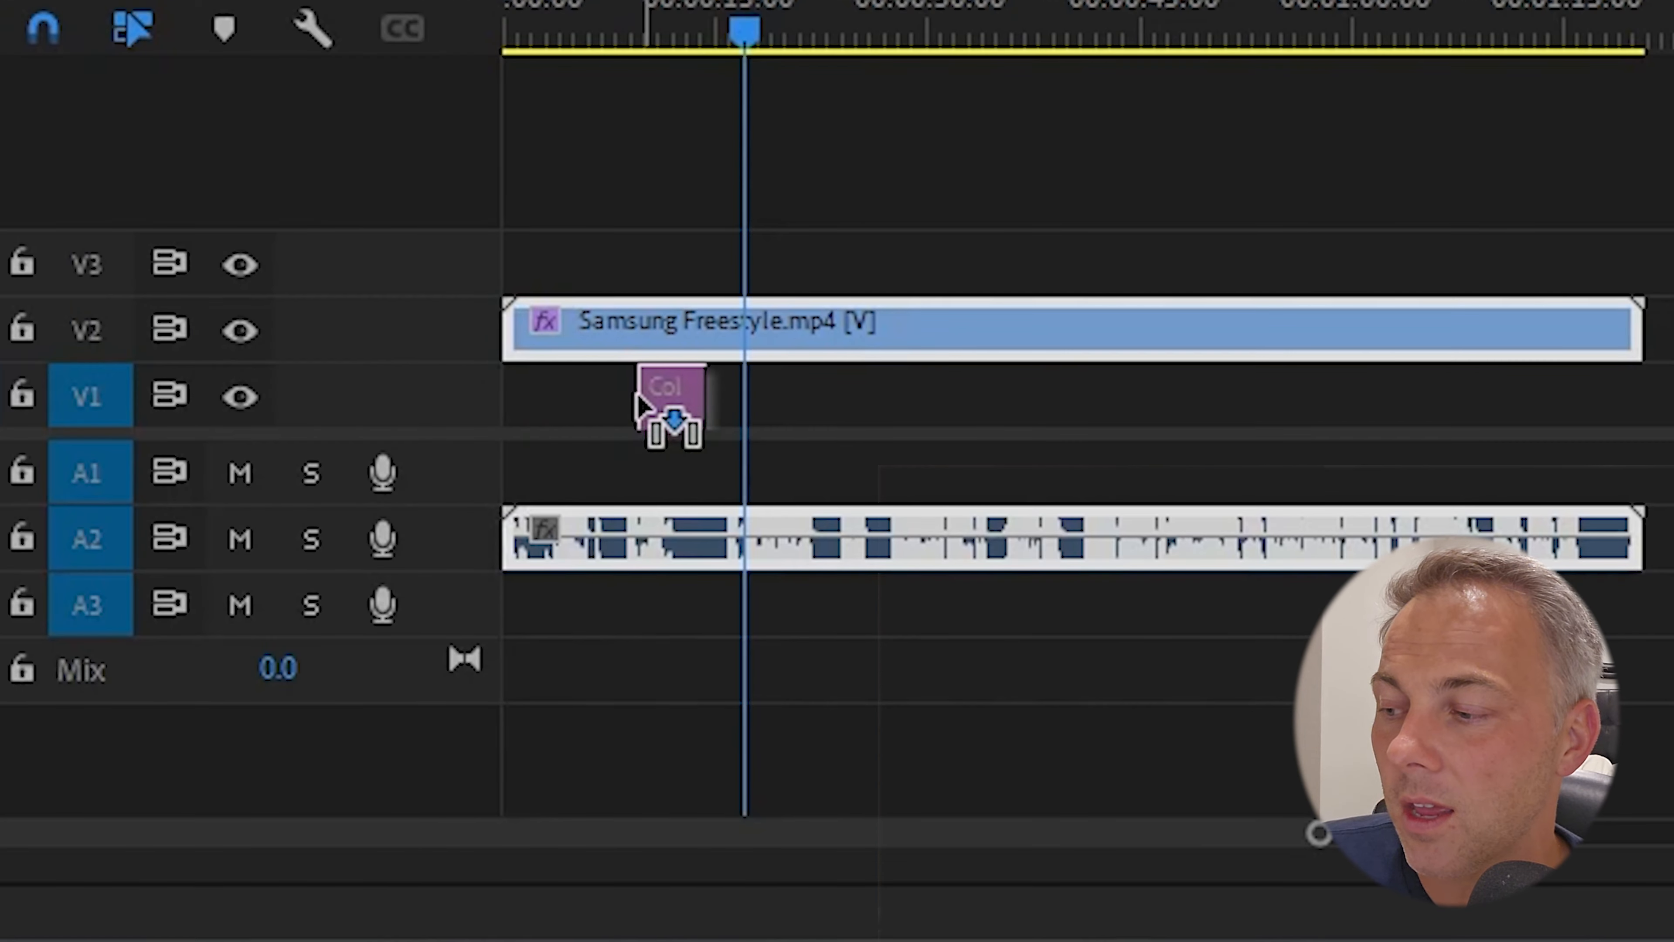
pyautogui.moveTo(638, 402); pyautogui.dragTo(718, 401)
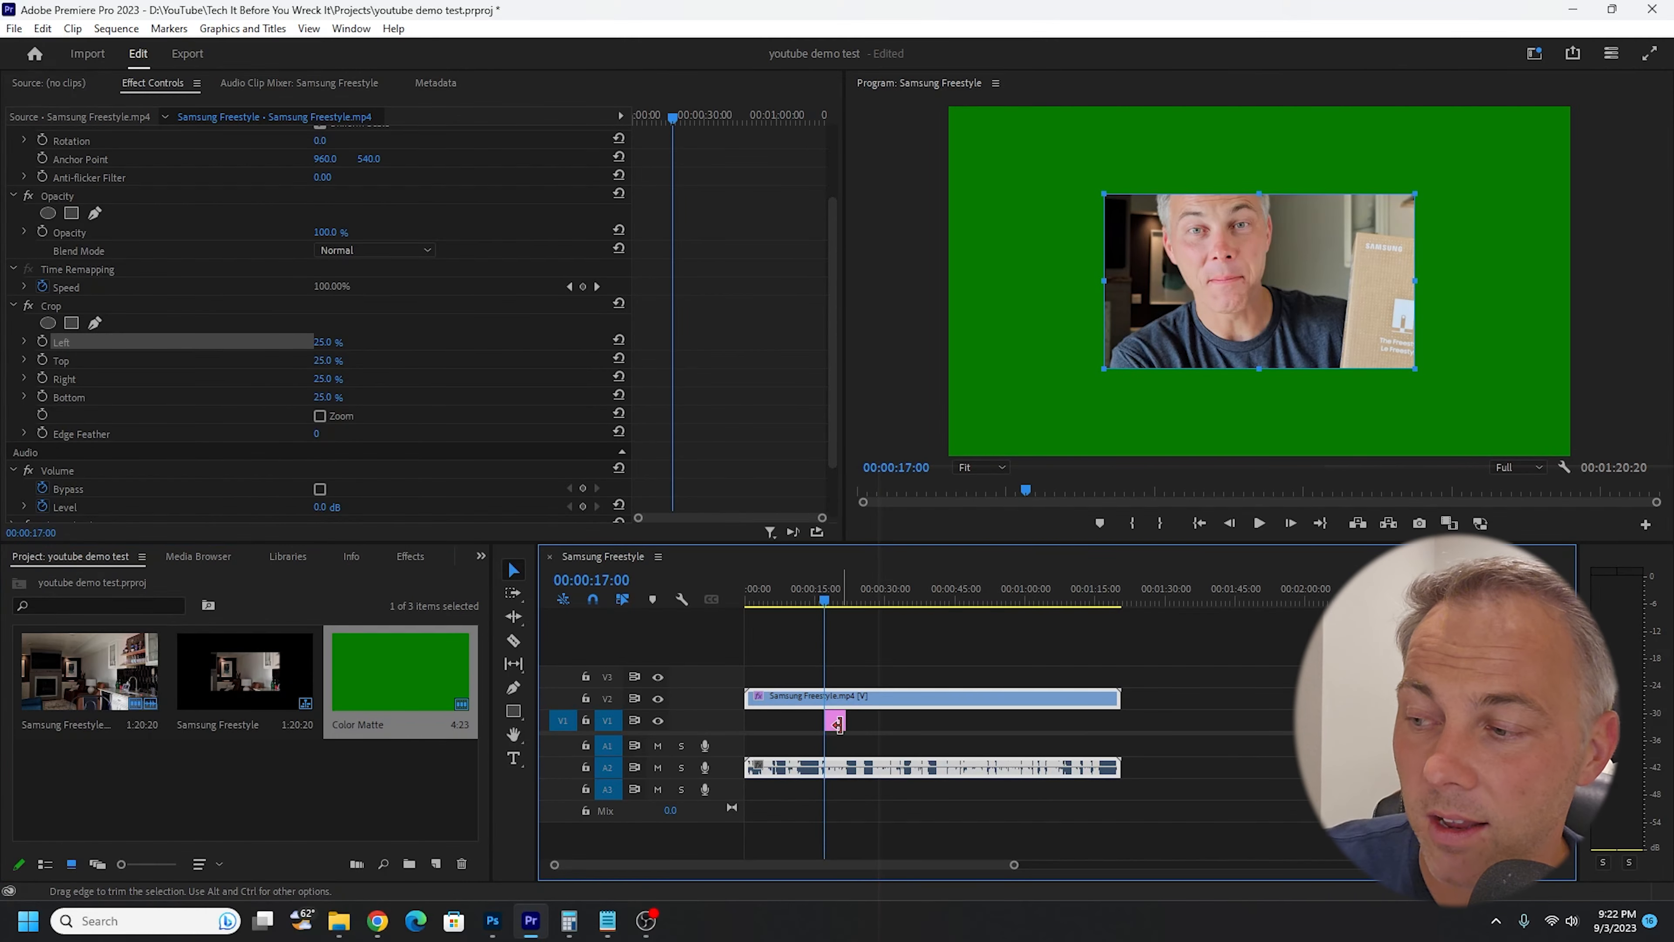
pyautogui.click(833, 599)
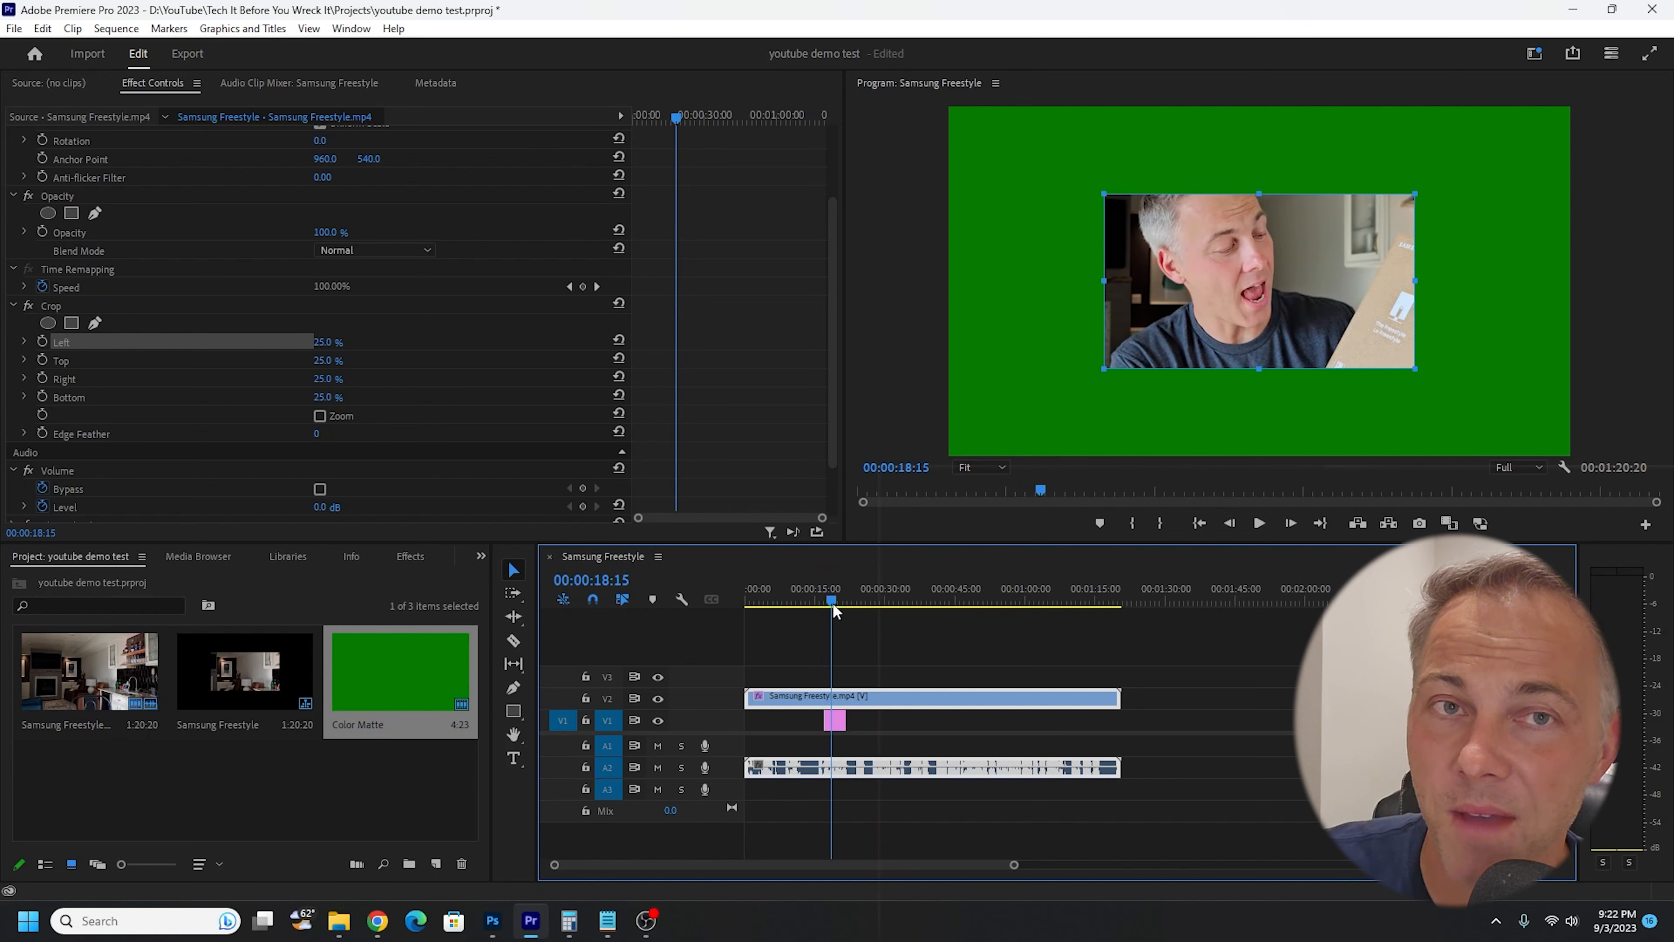